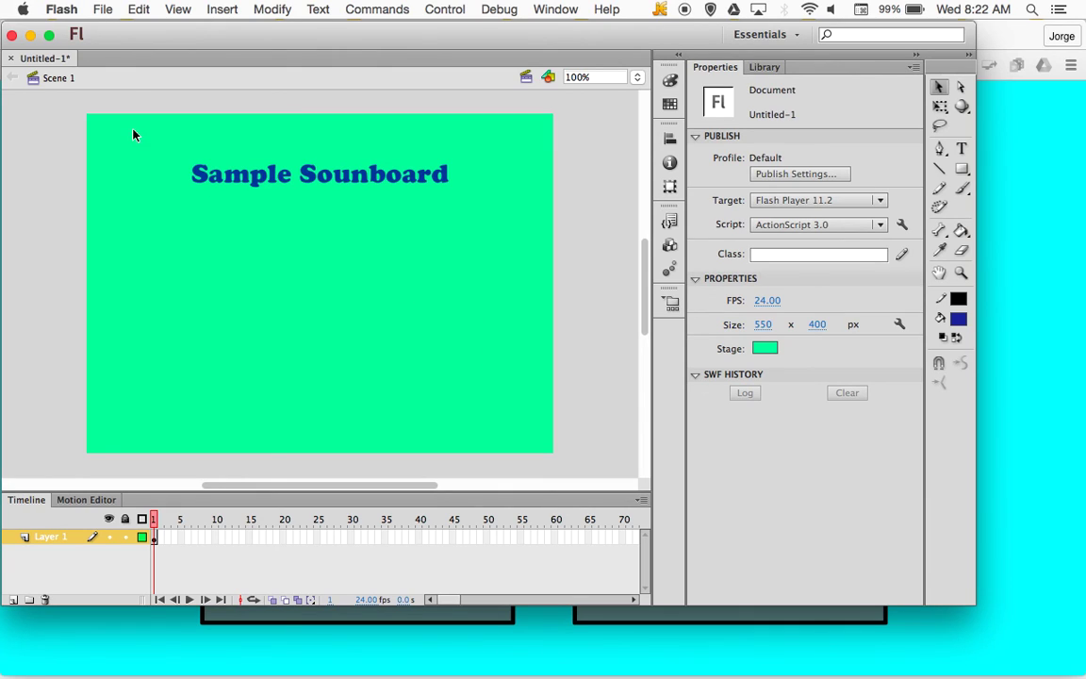
Step: Import the sound files mogreen.wav and Hooah.wav from the Music folder into the library and display the library contents
left_click(104, 9)
mouse_move(118, 247)
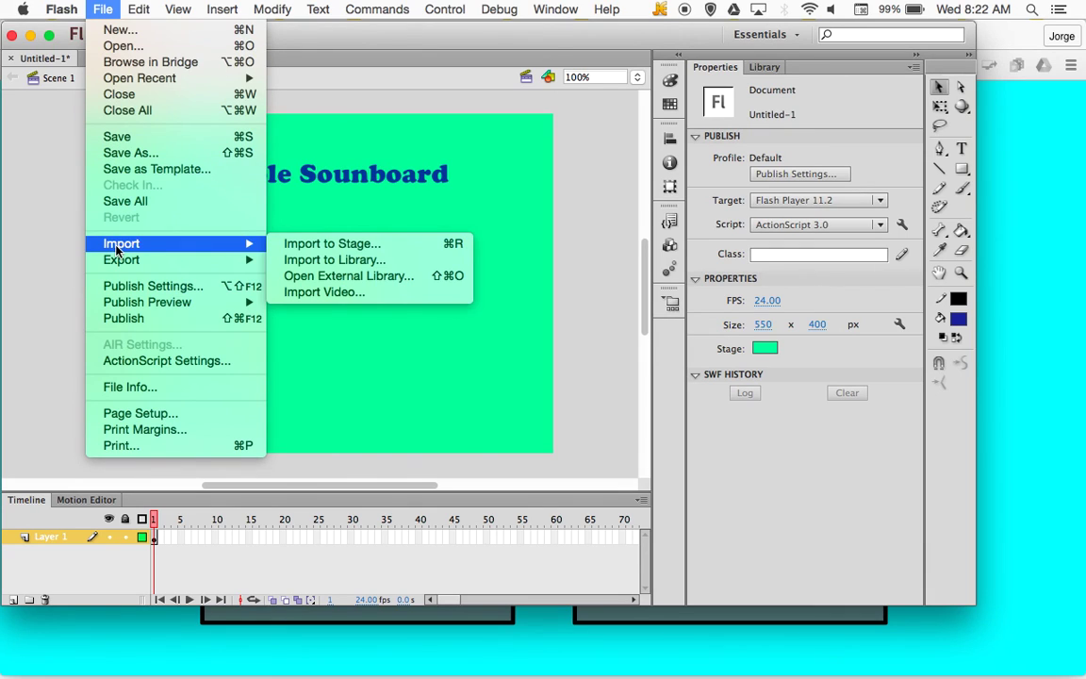
left_click(321, 259)
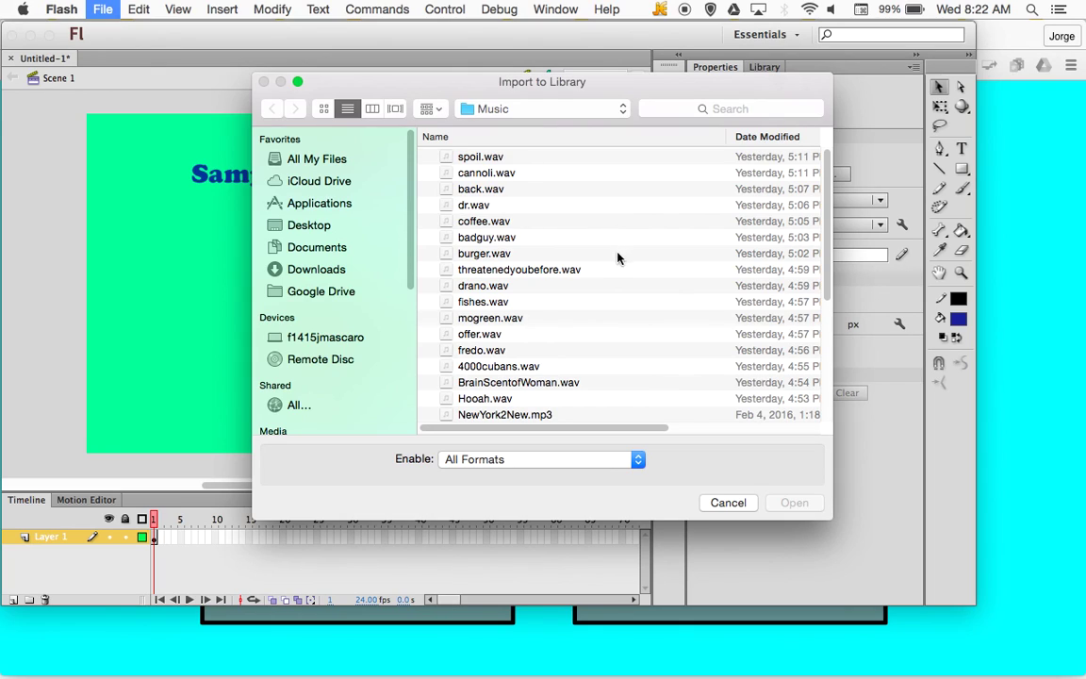
left_click(507, 321)
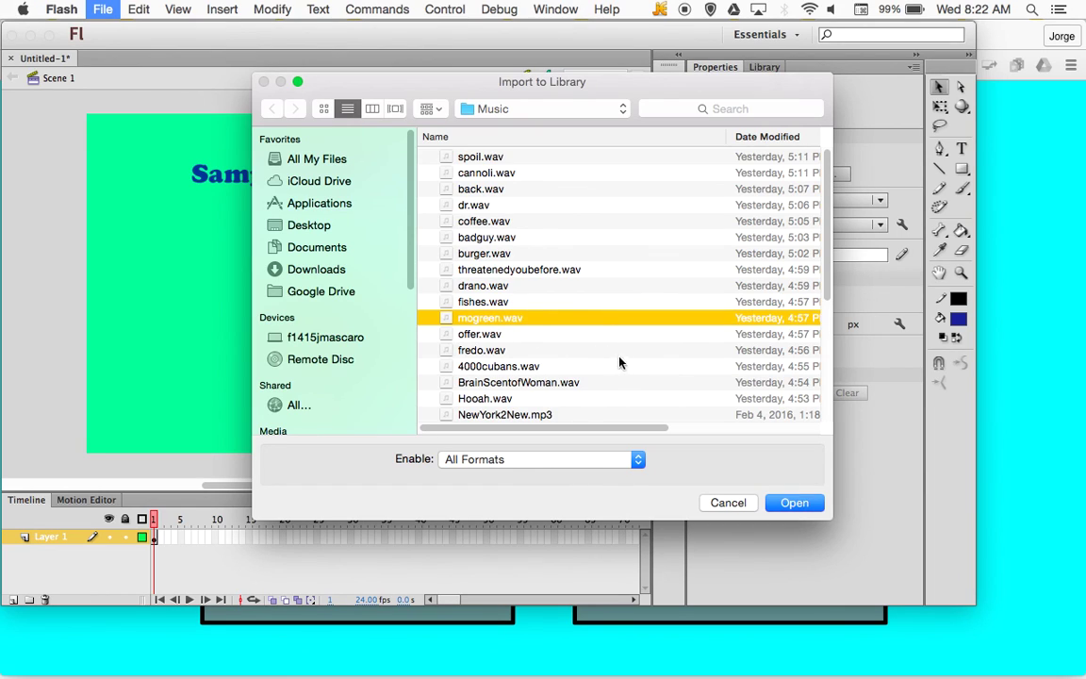
left_click(498, 401, "super")
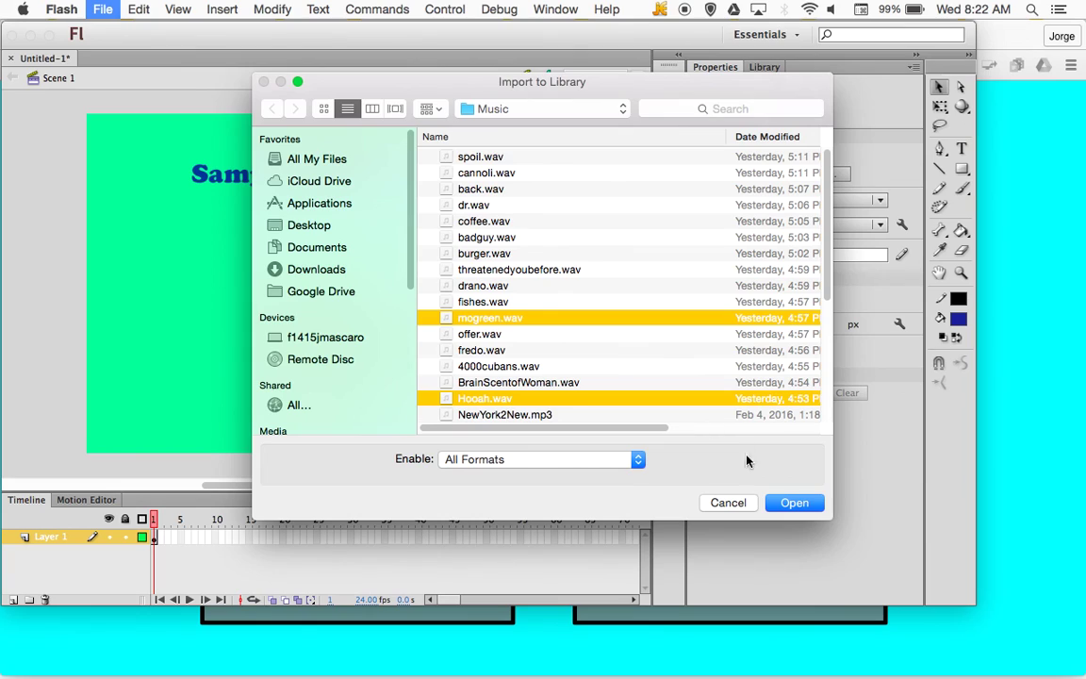
left_click(790, 505)
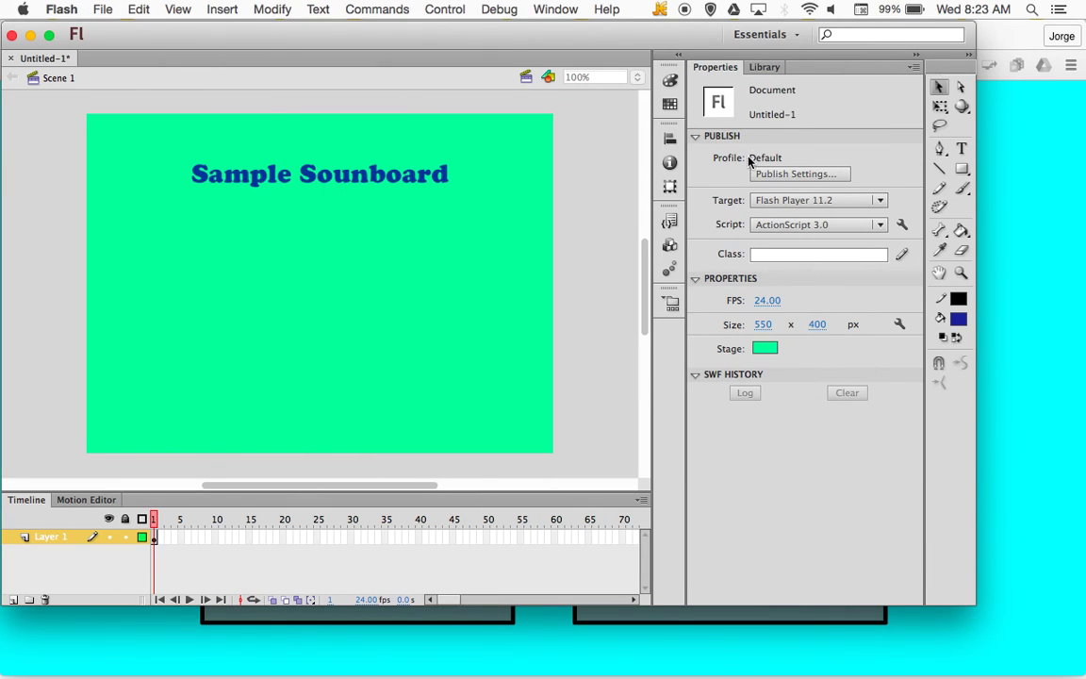
left_click(754, 67)
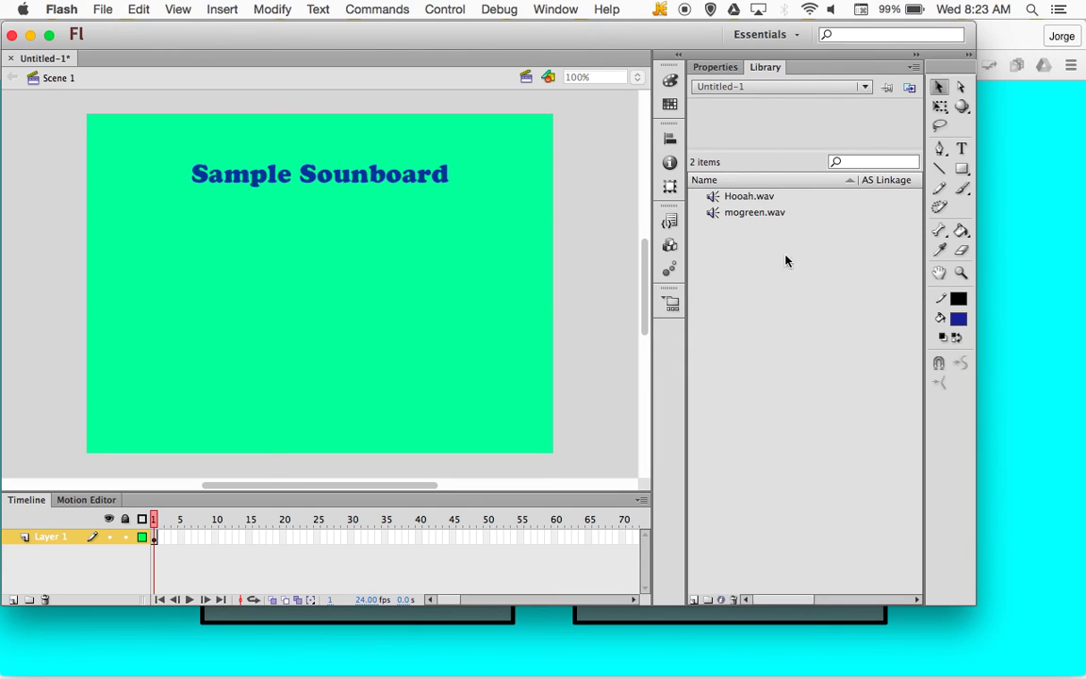
Step: Draw a rectangle with a #CC3300 red fill and black outline below the start of the title on the stage
left_click(963, 171)
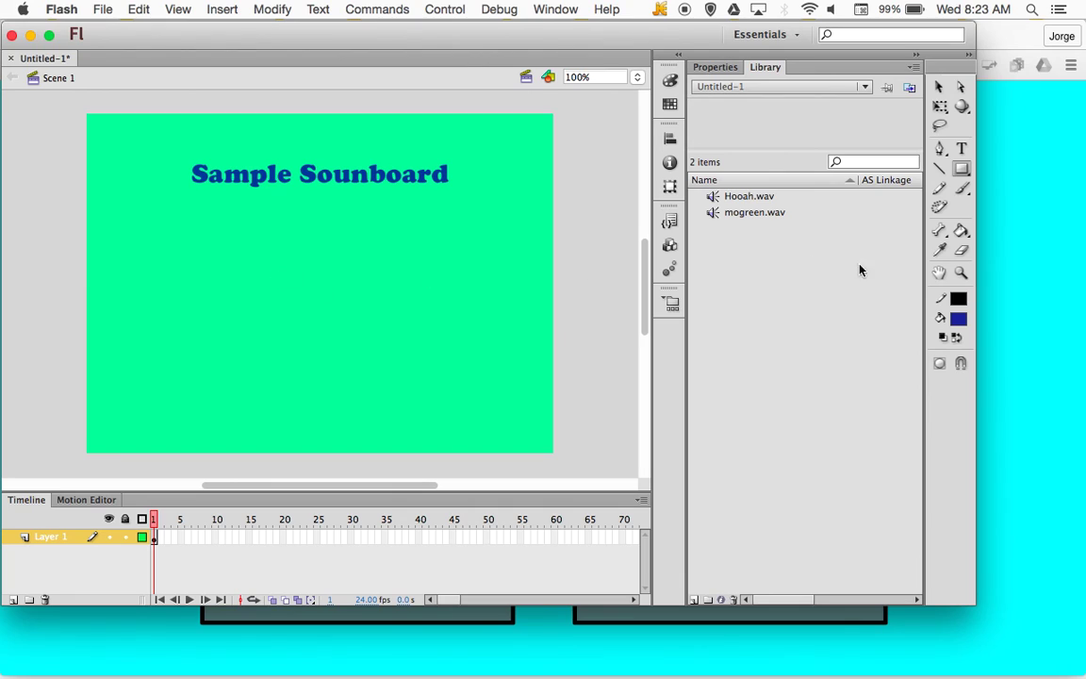
left_click(959, 319)
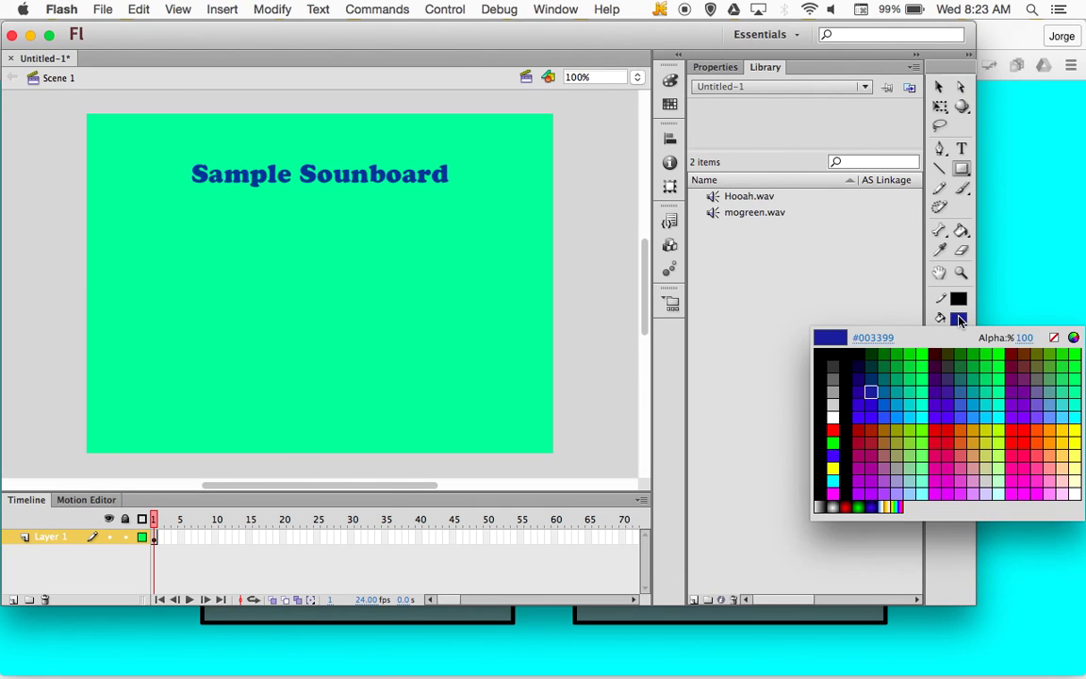
left_click(949, 432)
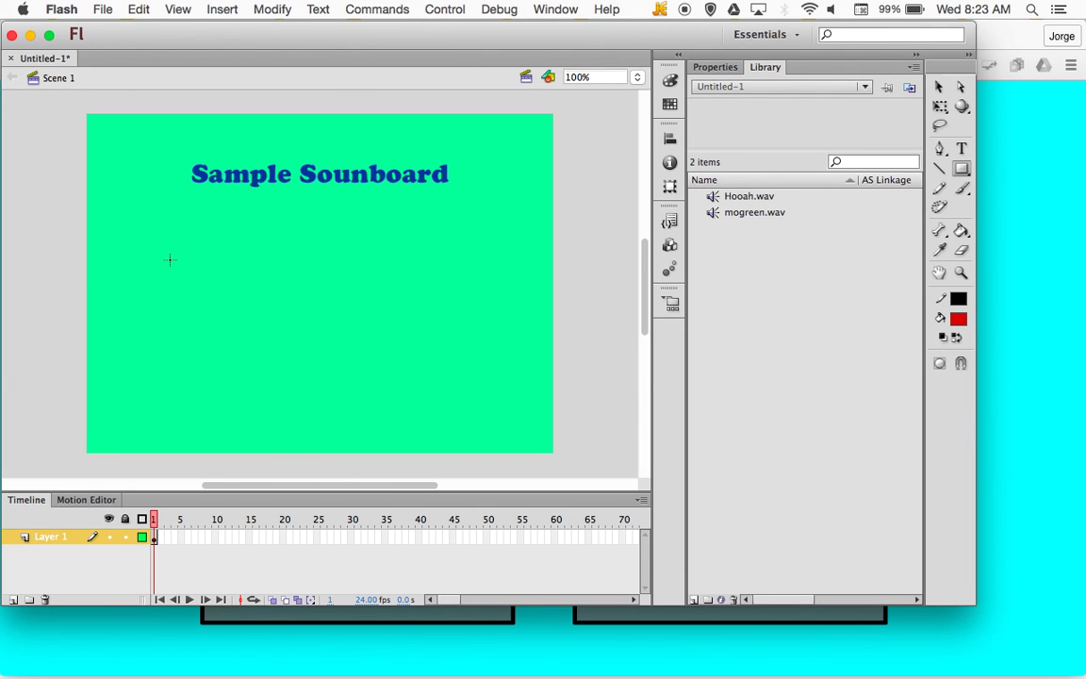
left_click_drag(136, 242, 279, 293)
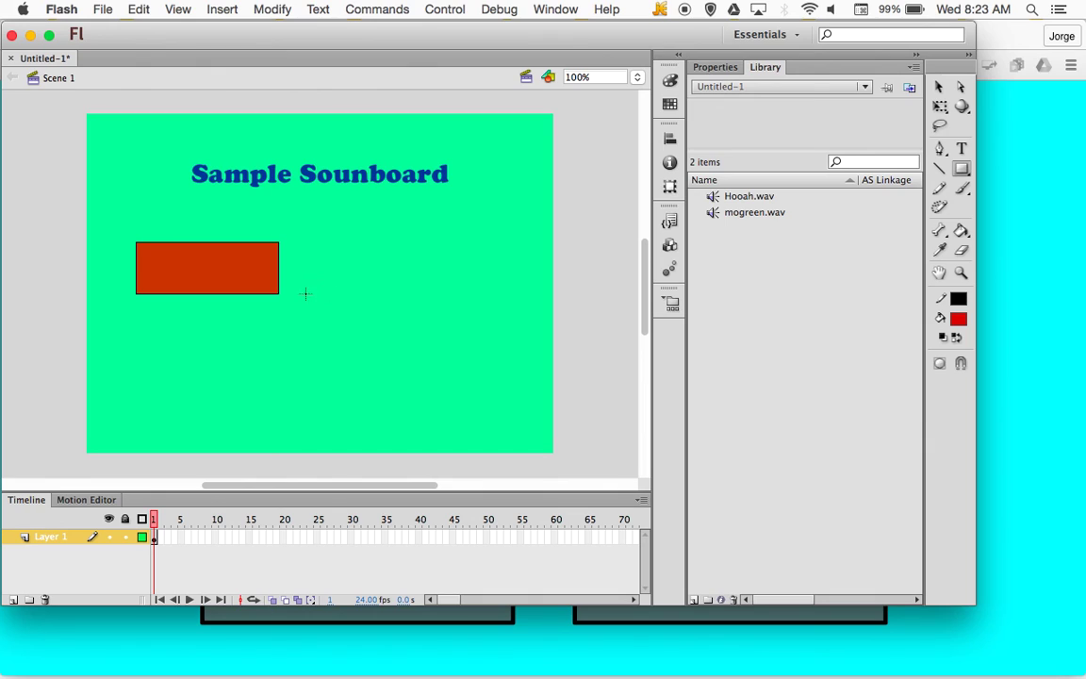
Step: Copy the whole red rectangle with its outline and place the duplicate beside it, level with the original
key("v")
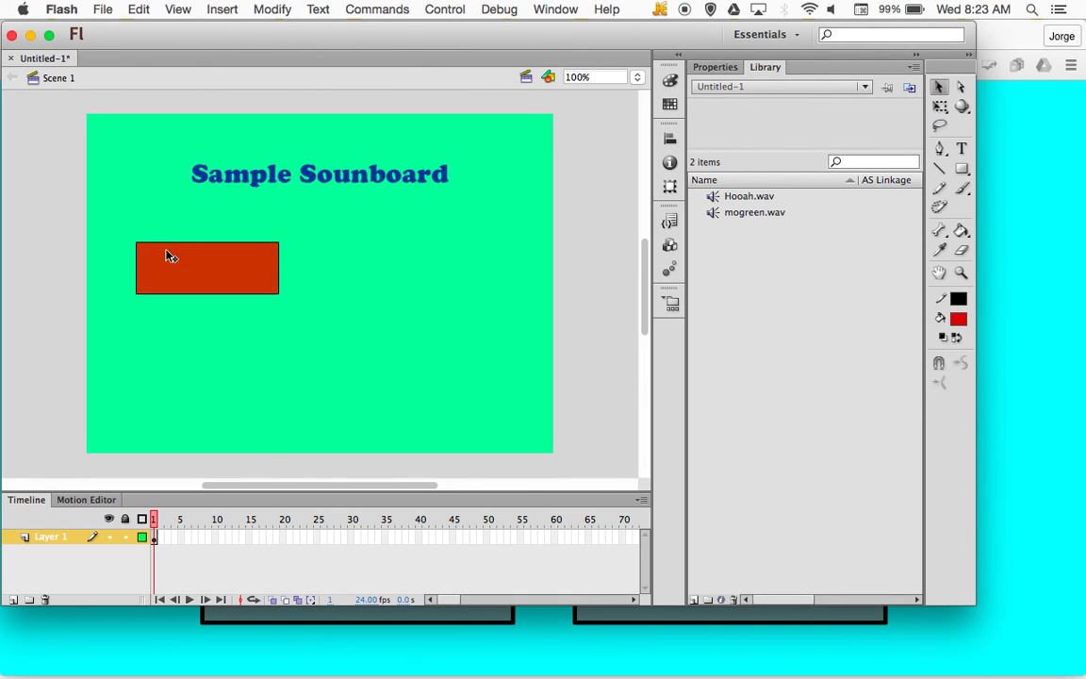
left_click_drag(117, 222, 310, 330)
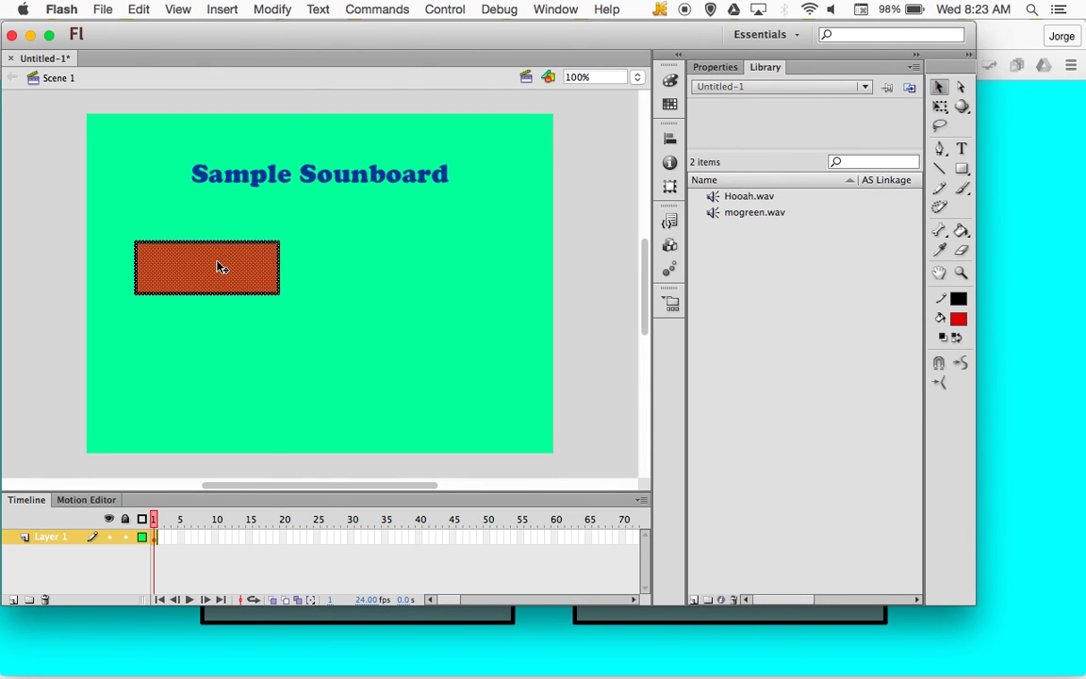
right_click(216, 267)
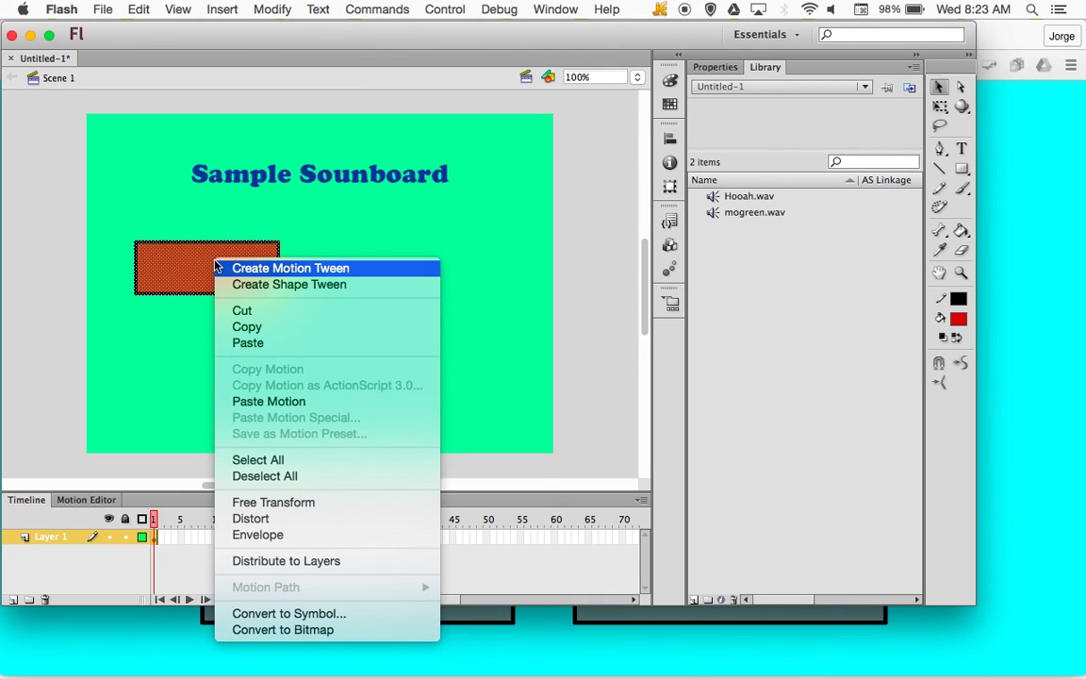
left_click(243, 326)
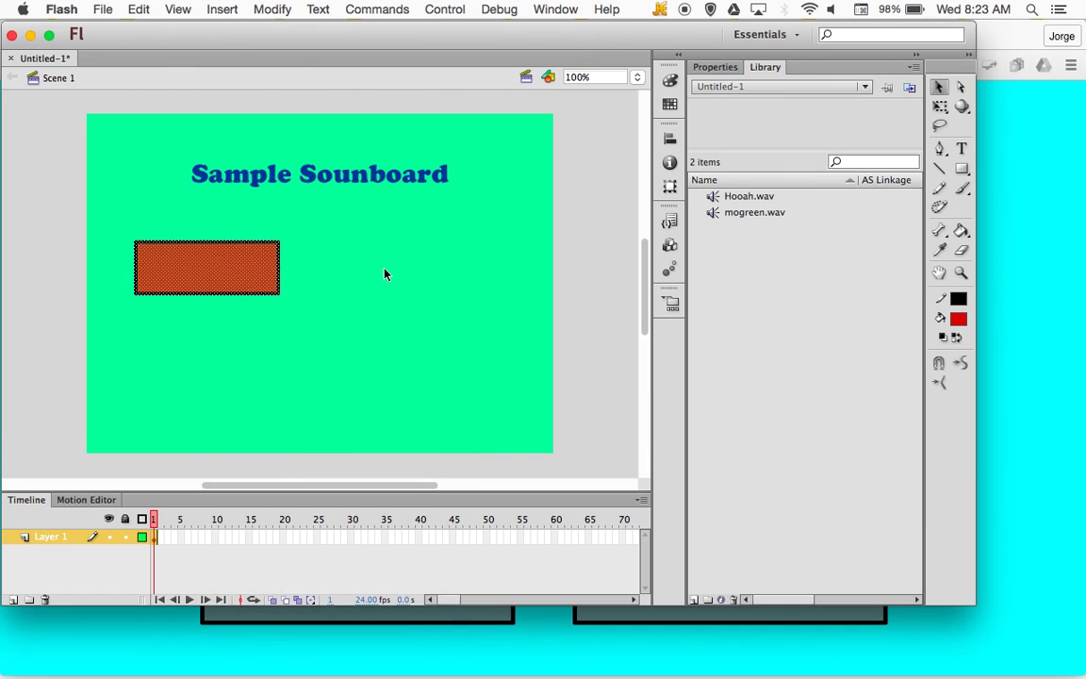
left_click(384, 275)
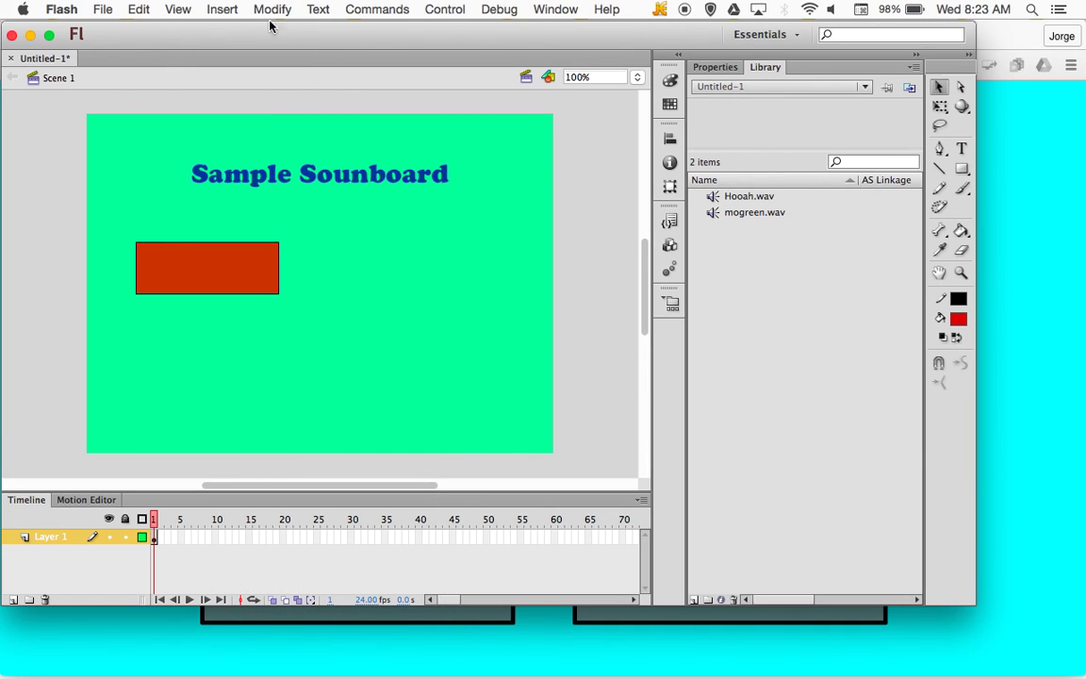
left_click(140, 9)
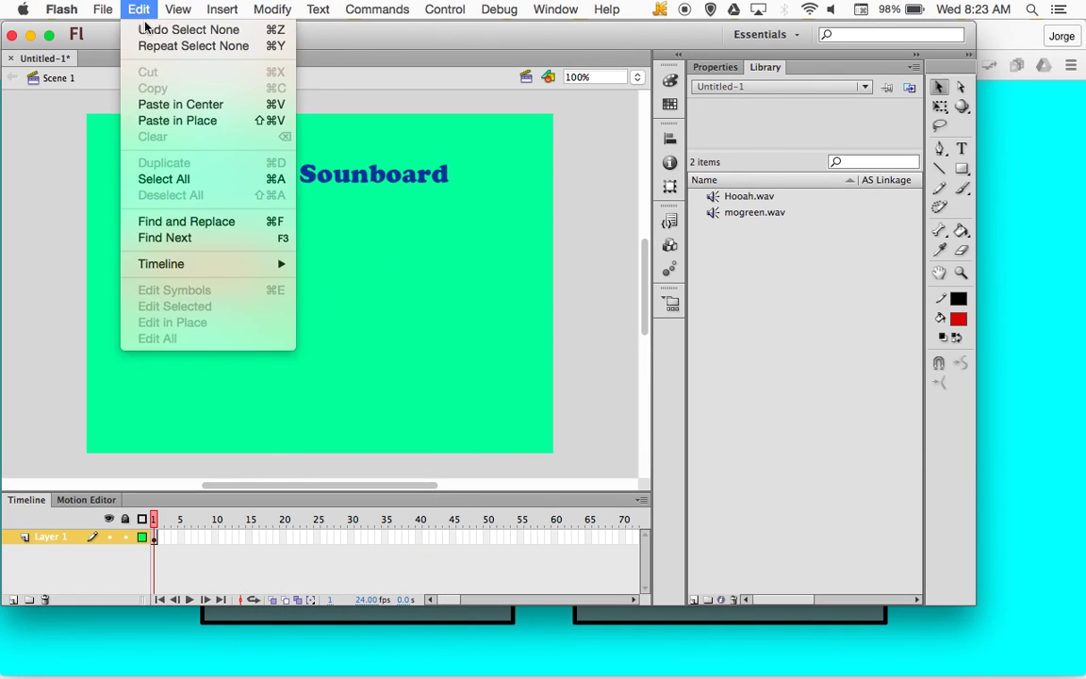
left_click(175, 103)
left_click_drag(267, 283, 357, 273)
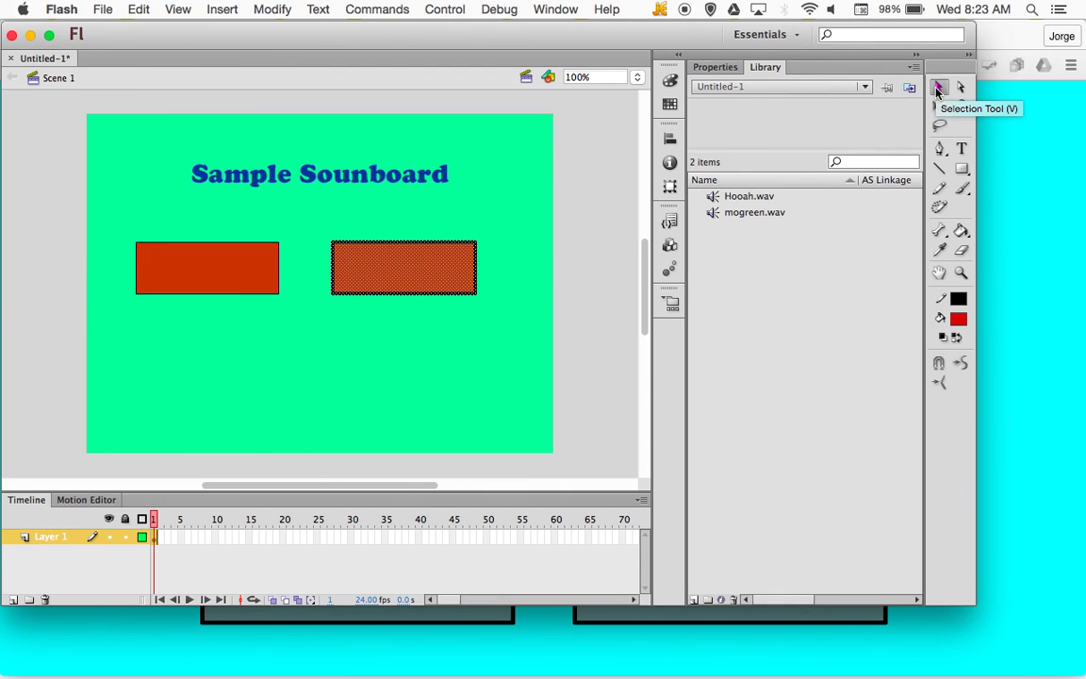
left_click(598, 213)
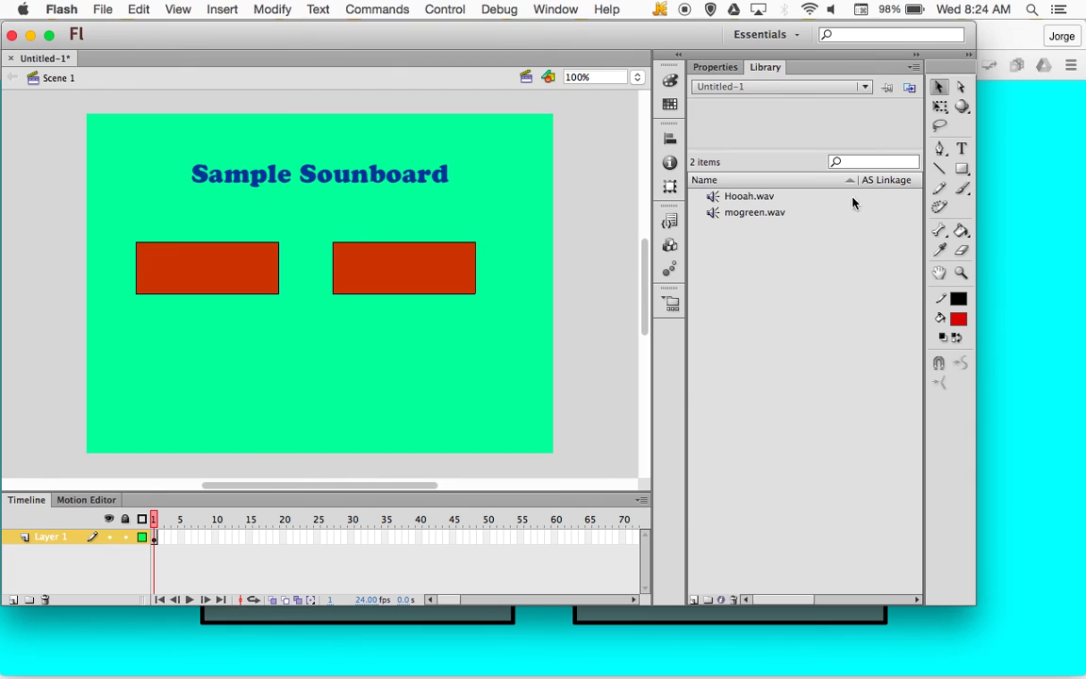
Step: Add blue text labels reading "Mo" on the left rectangle and "Al" on the right rectangle
left_click(963, 151)
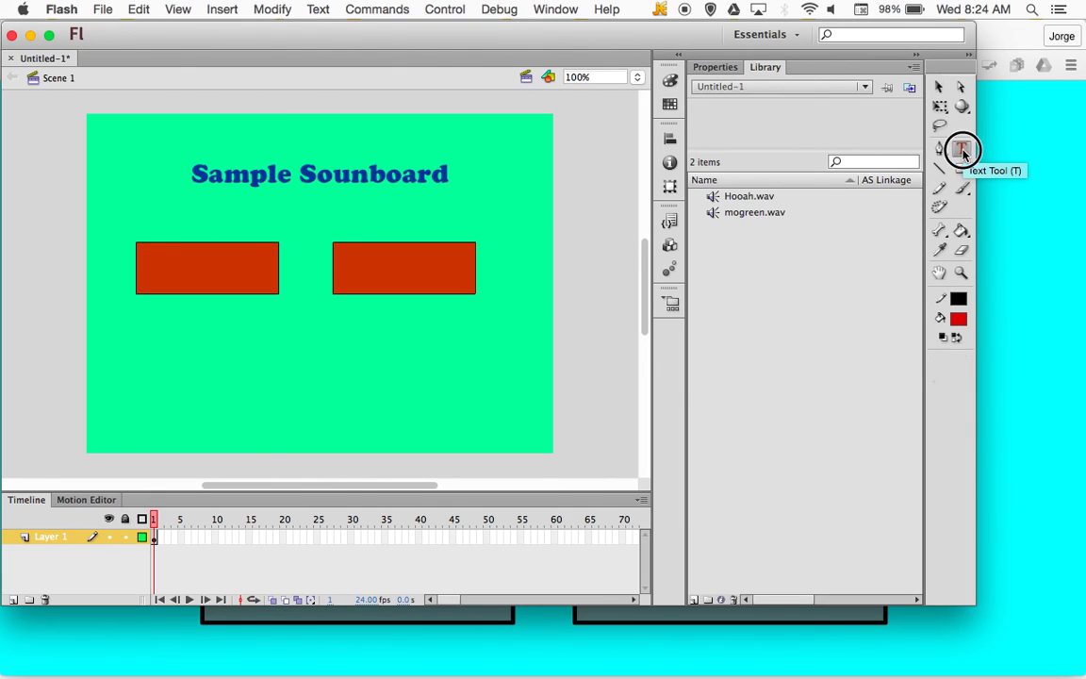
left_click(948, 317)
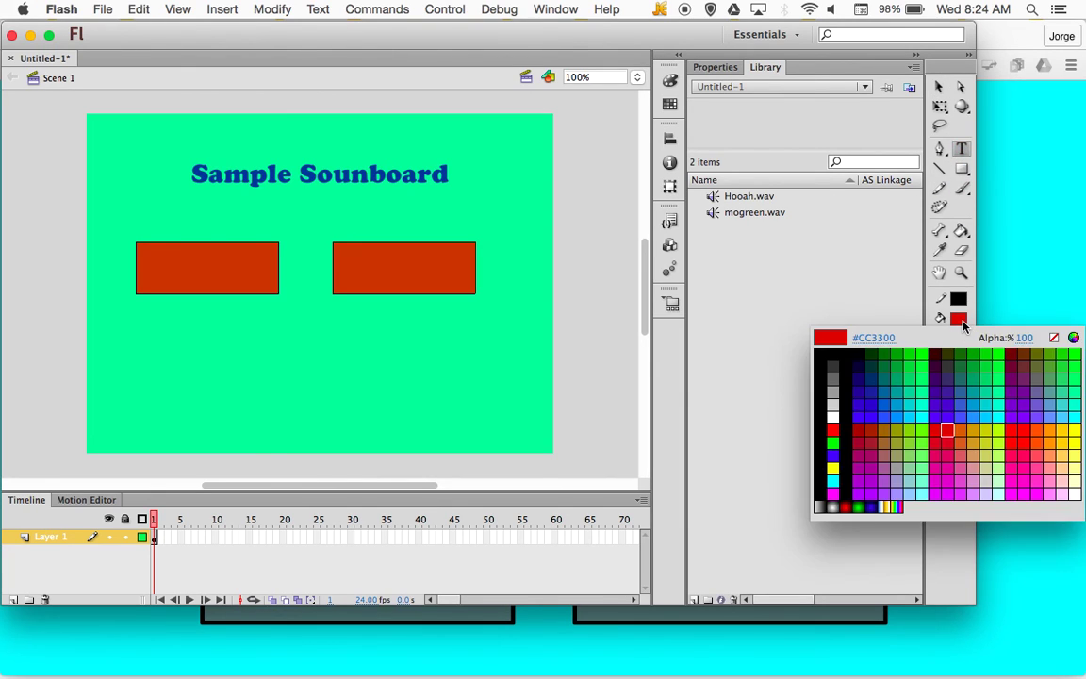
left_click(875, 403)
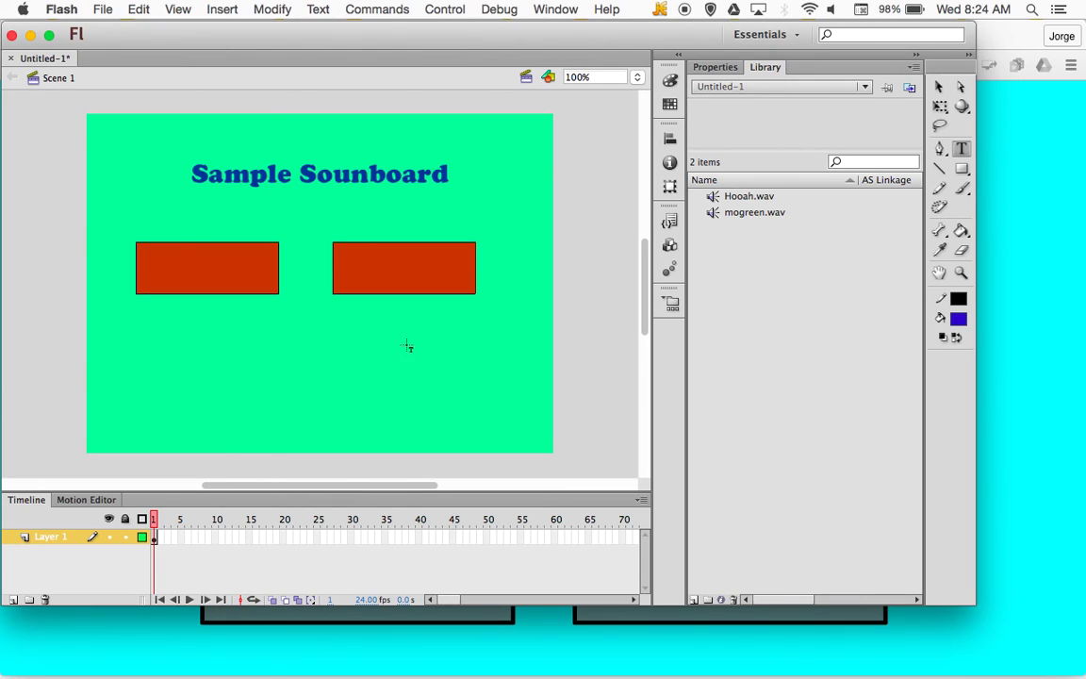
left_click(162, 269)
type("Mo")
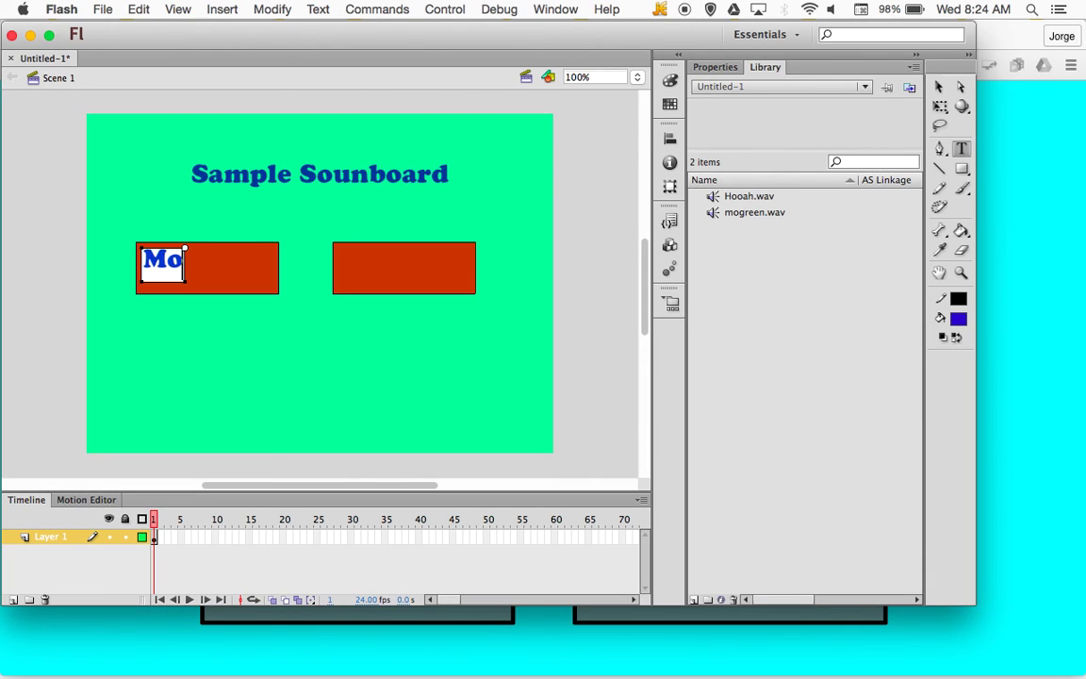
key("Escape")
left_click(366, 269)
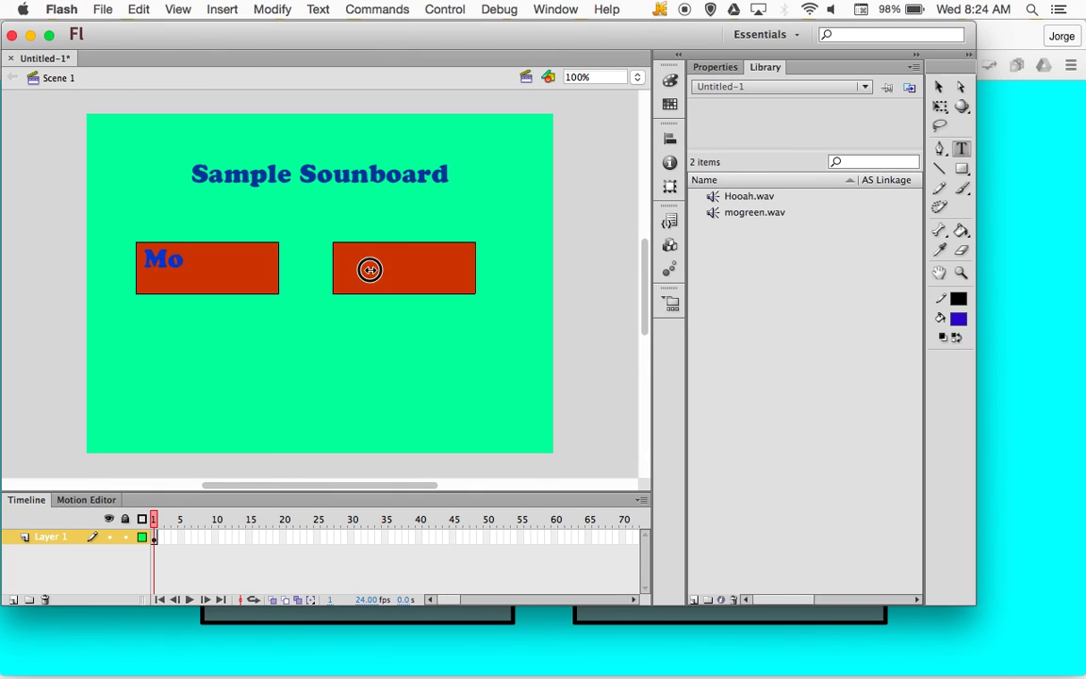
type("A")
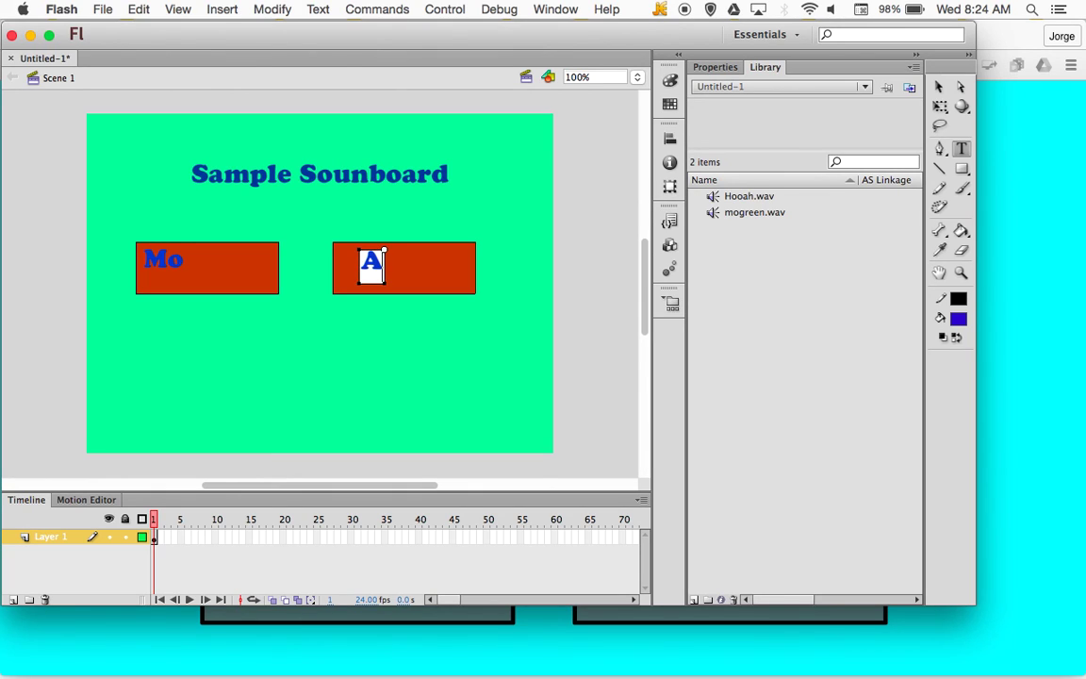
type("l")
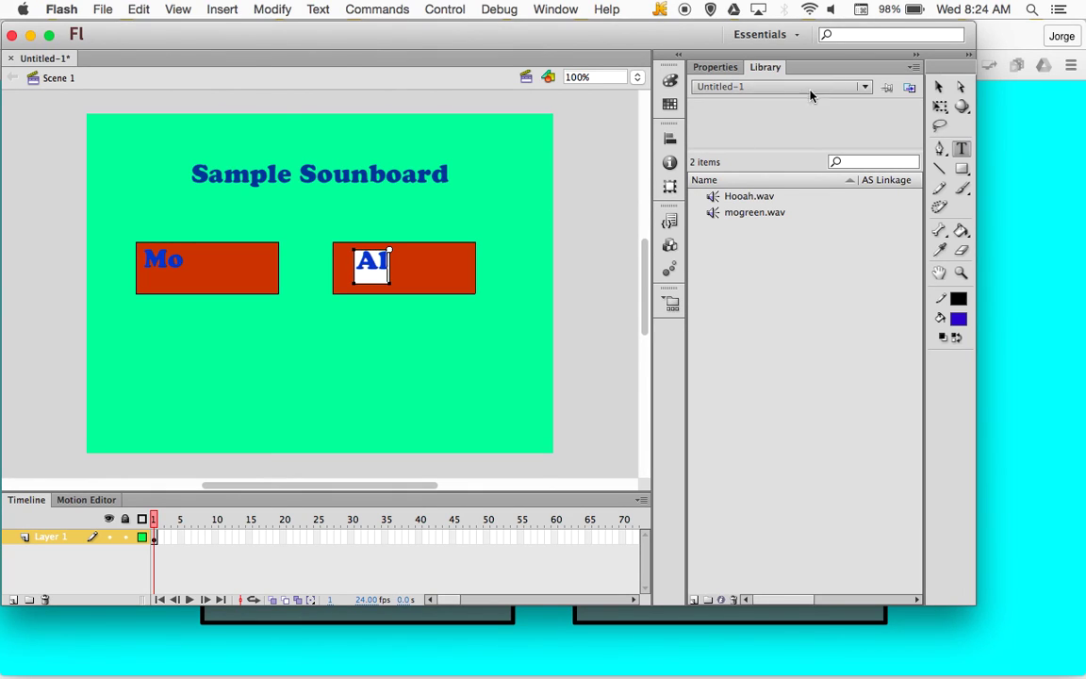
Step: Move the "Mo" and "Al" labels to roughly the middle of their rectangles
left_click(939, 86)
left_click_drag(158, 258, 205, 267)
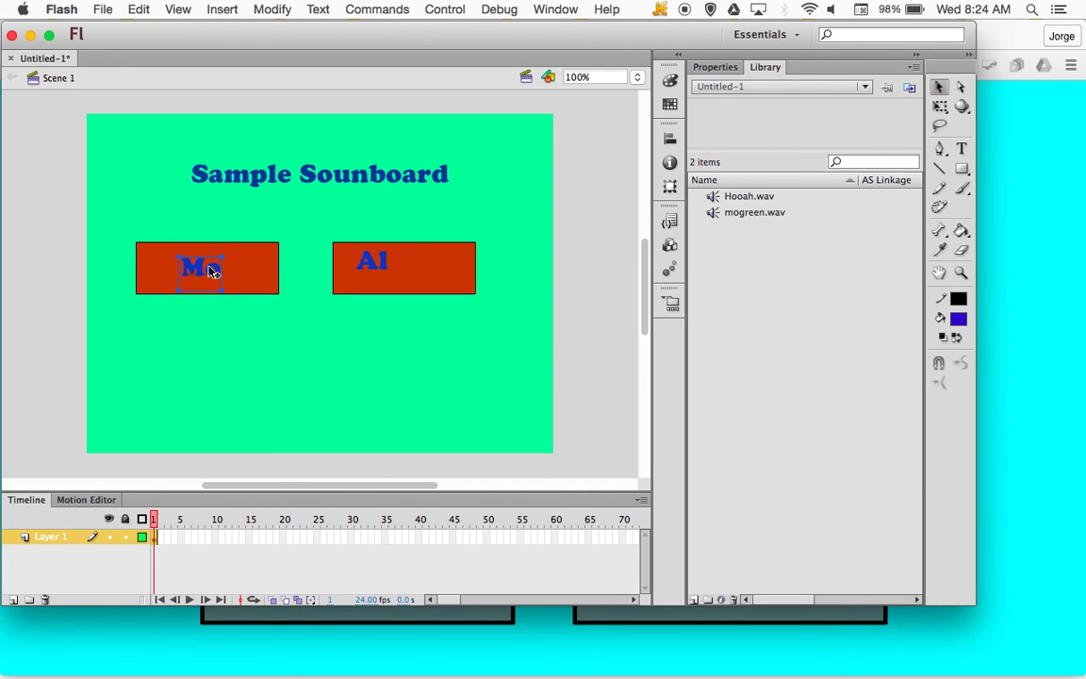
left_click_drag(376, 260, 397, 269)
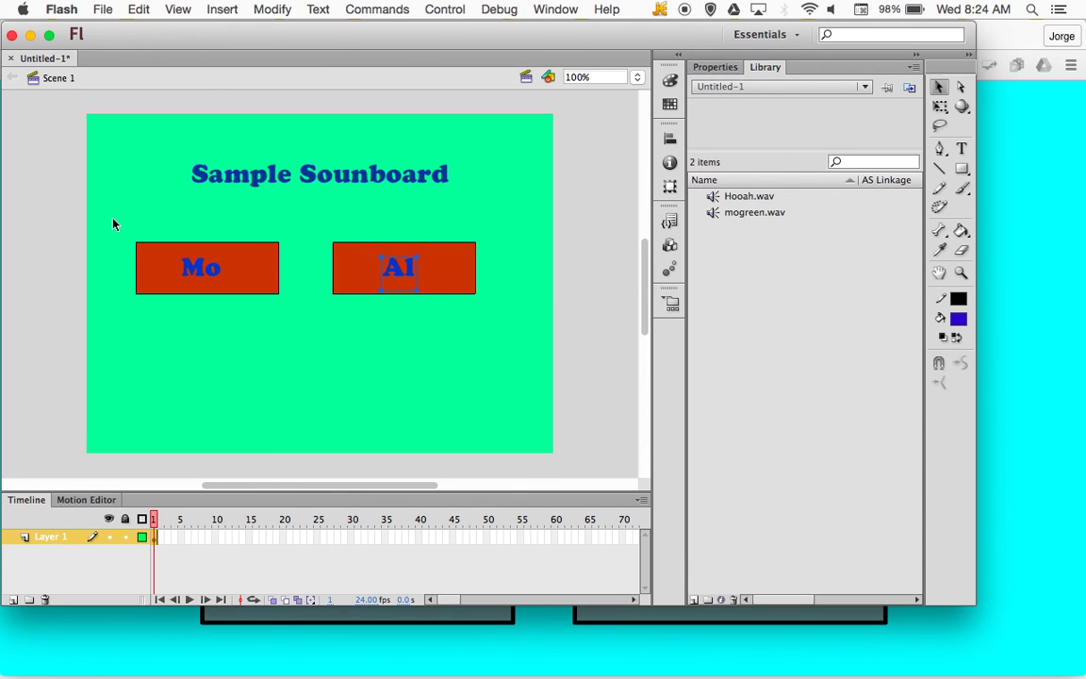
Step: Convert the left rectangle together with its "Mo" label into a Button symbol named MoGreen
left_click_drag(111, 218, 300, 337)
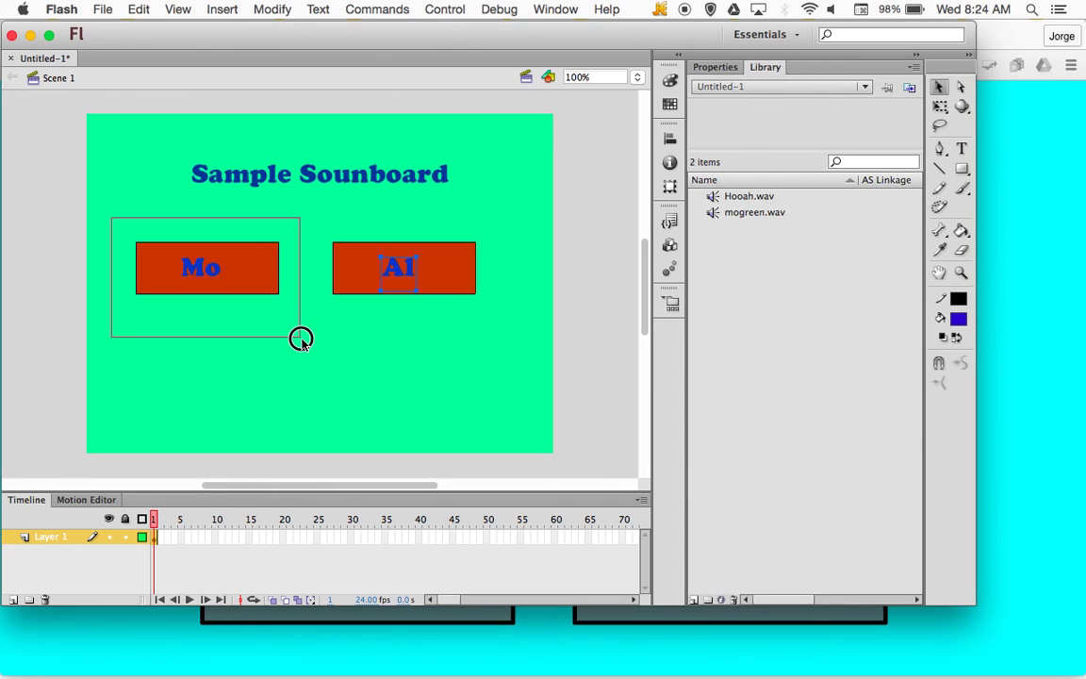
left_click_drag(300, 340, 302, 341)
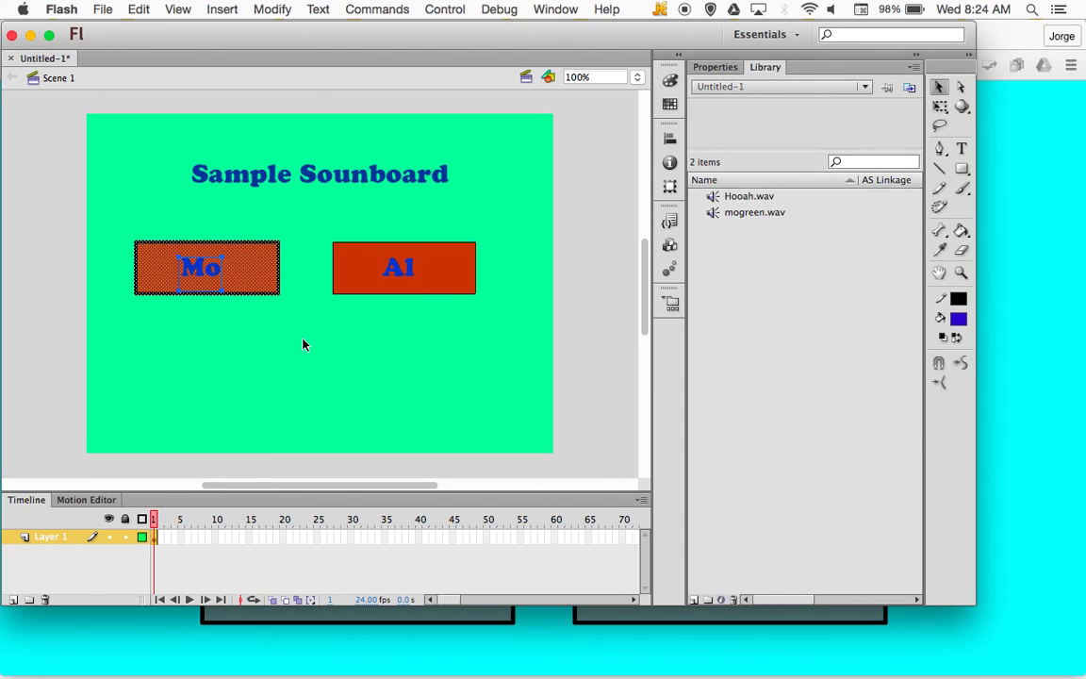
left_click(271, 9)
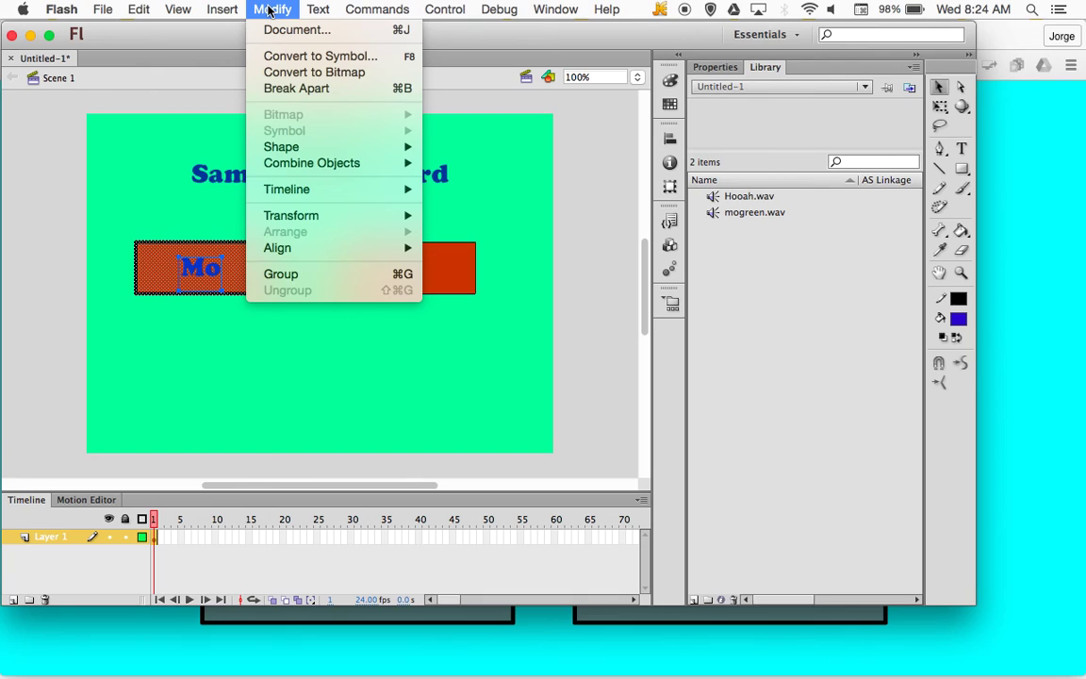
left_click(279, 53)
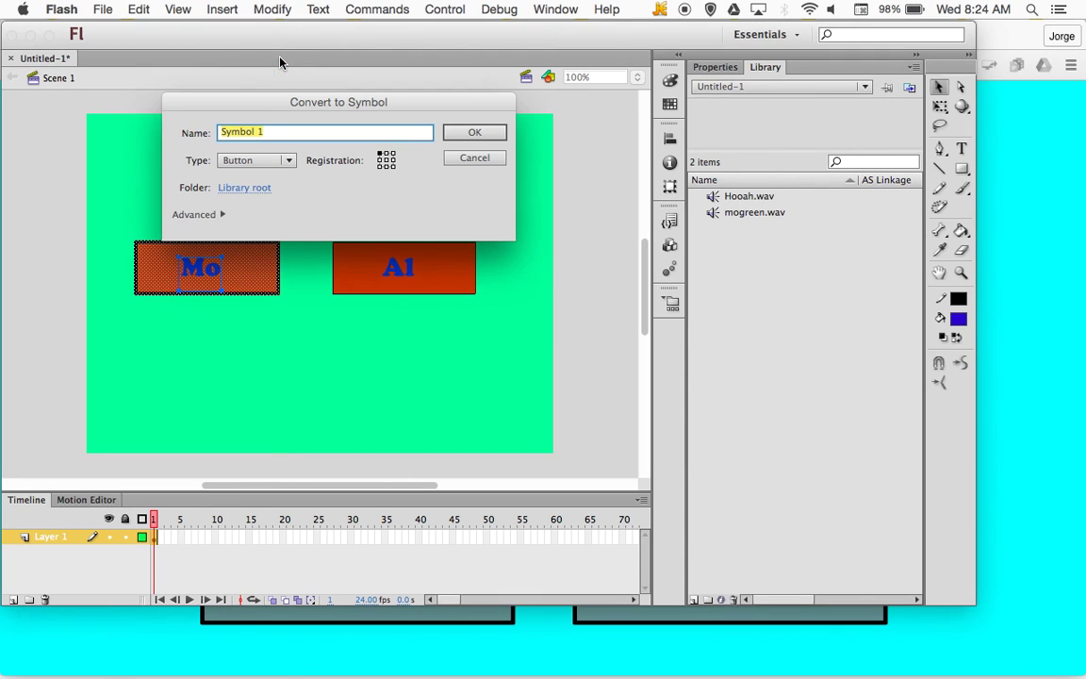
left_click(287, 164)
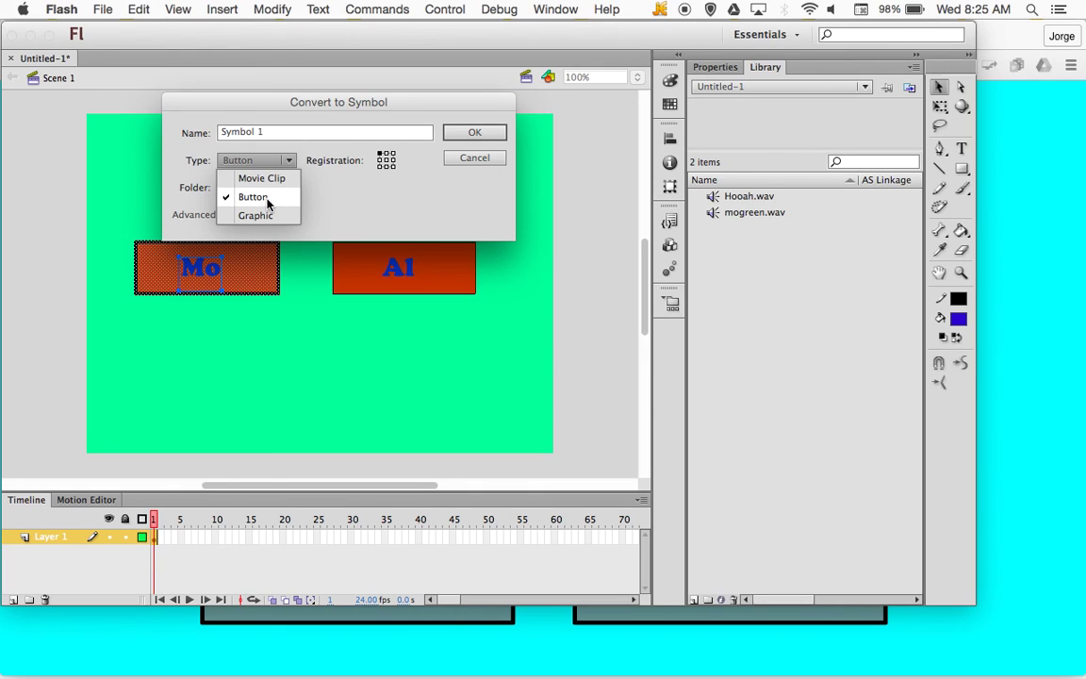
left_click(268, 201)
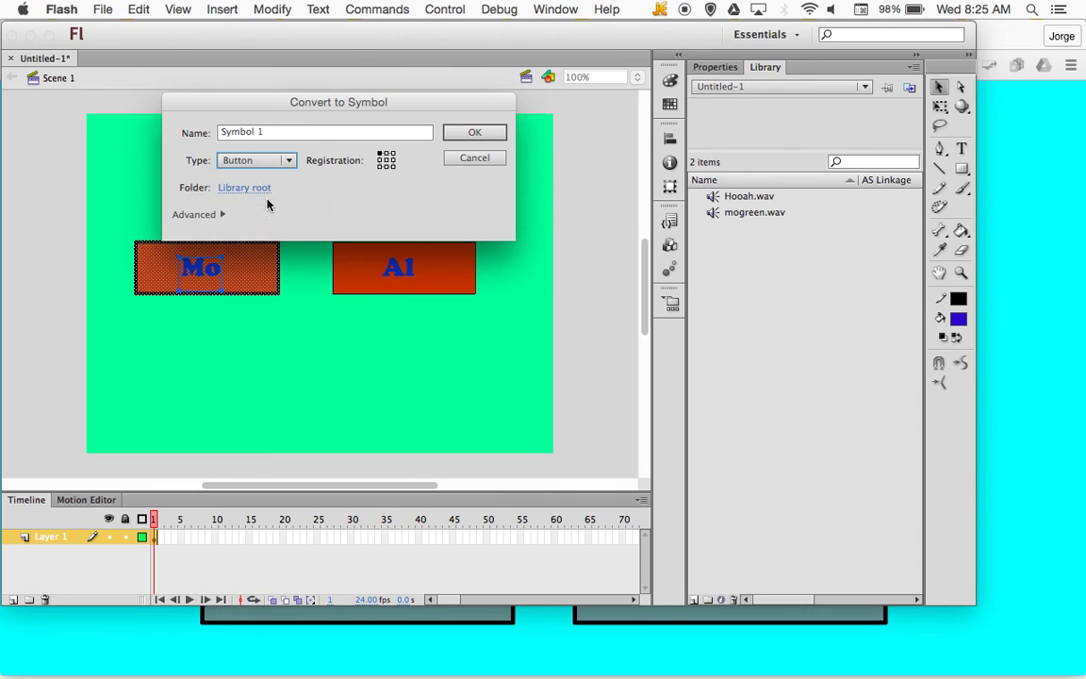
double_click(287, 133)
triple_click(287, 133)
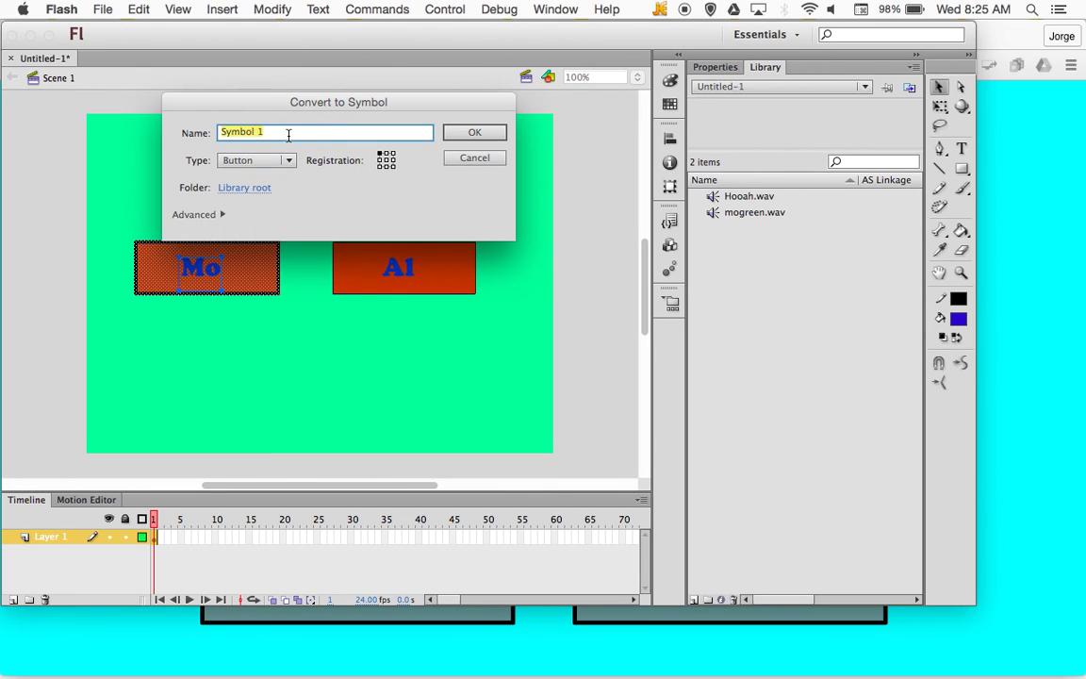
type("o")
key("BackSpace")
type("MoGreen")
left_click(470, 138)
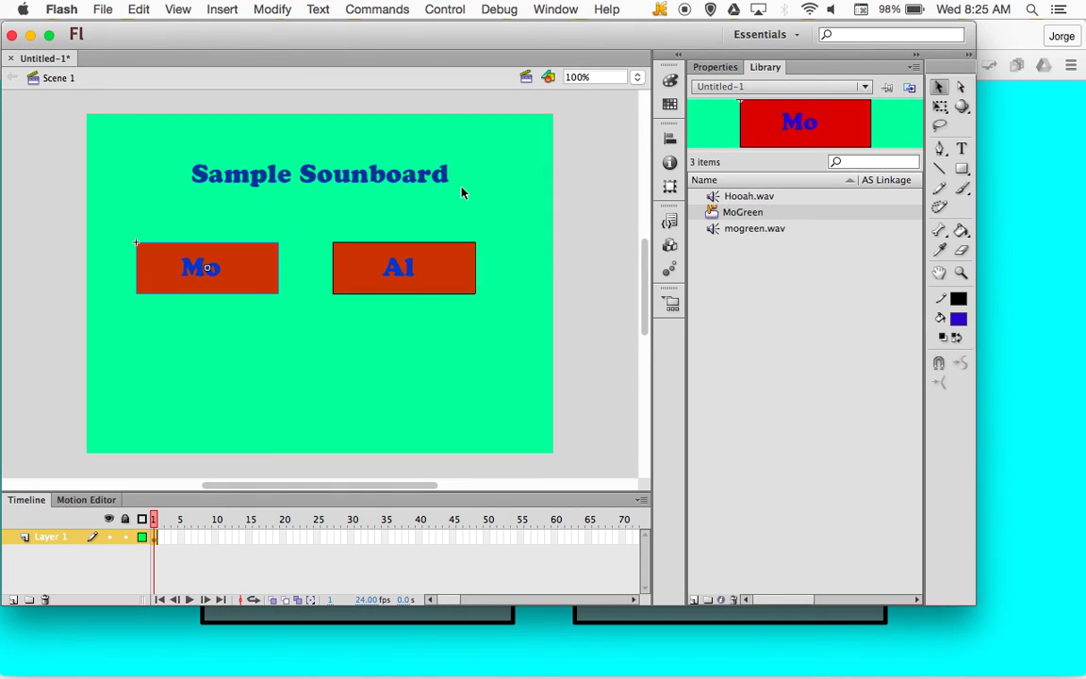
Step: Convert the right rectangle together with its "Al" label into a Button symbol named AlPacino
left_click_drag(306, 225, 504, 330)
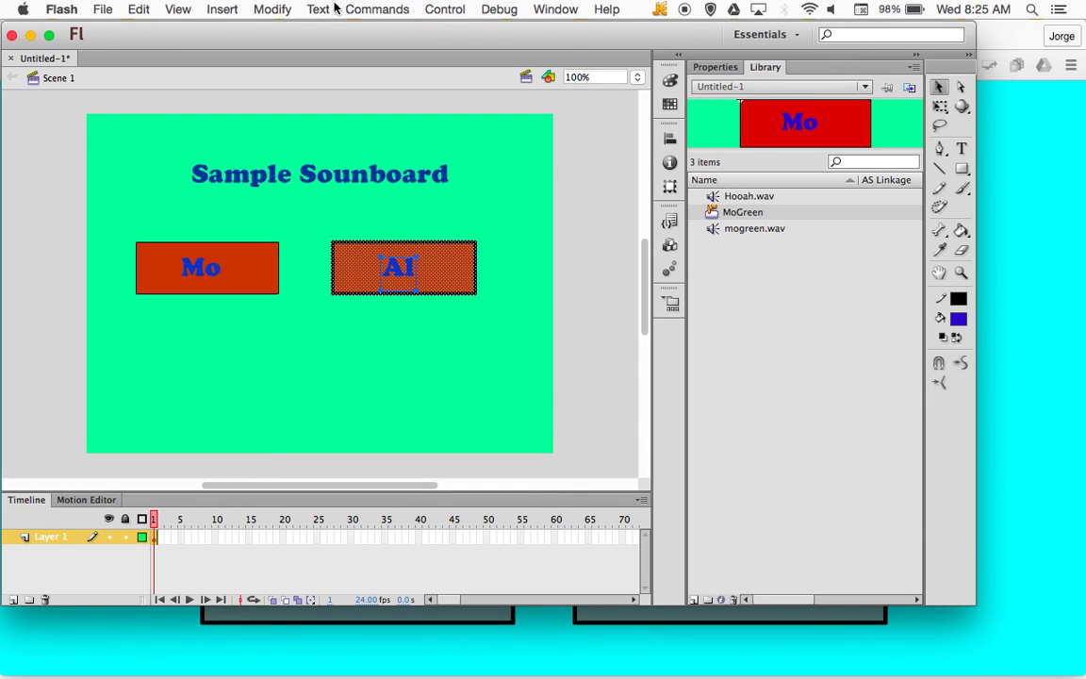
left_click(270, 9)
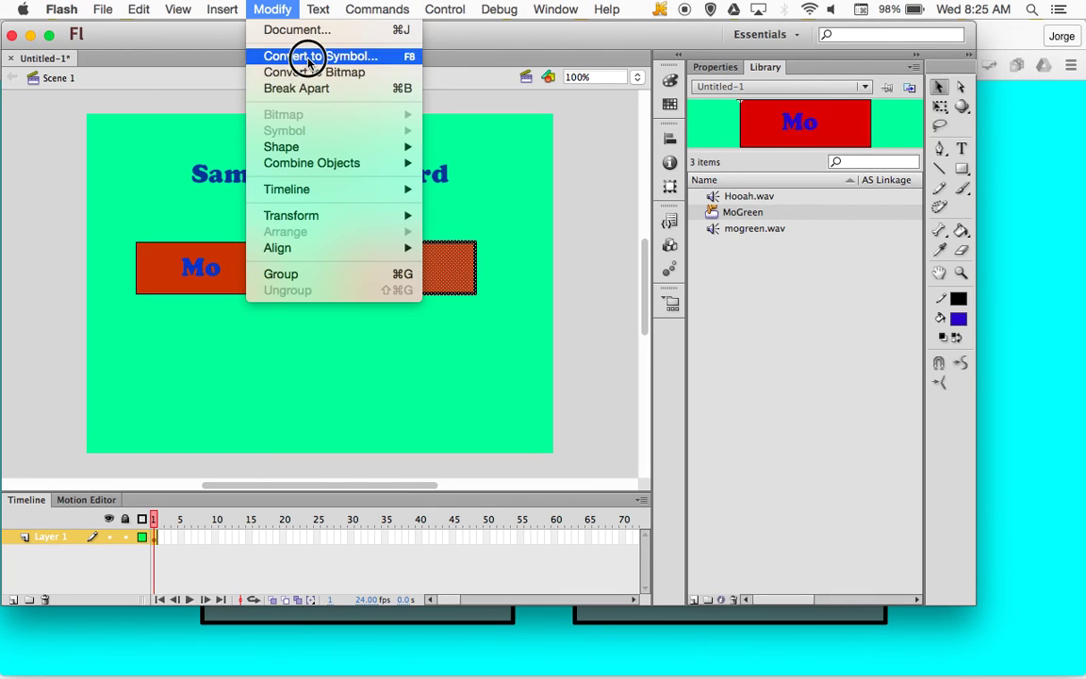
left_click(313, 56)
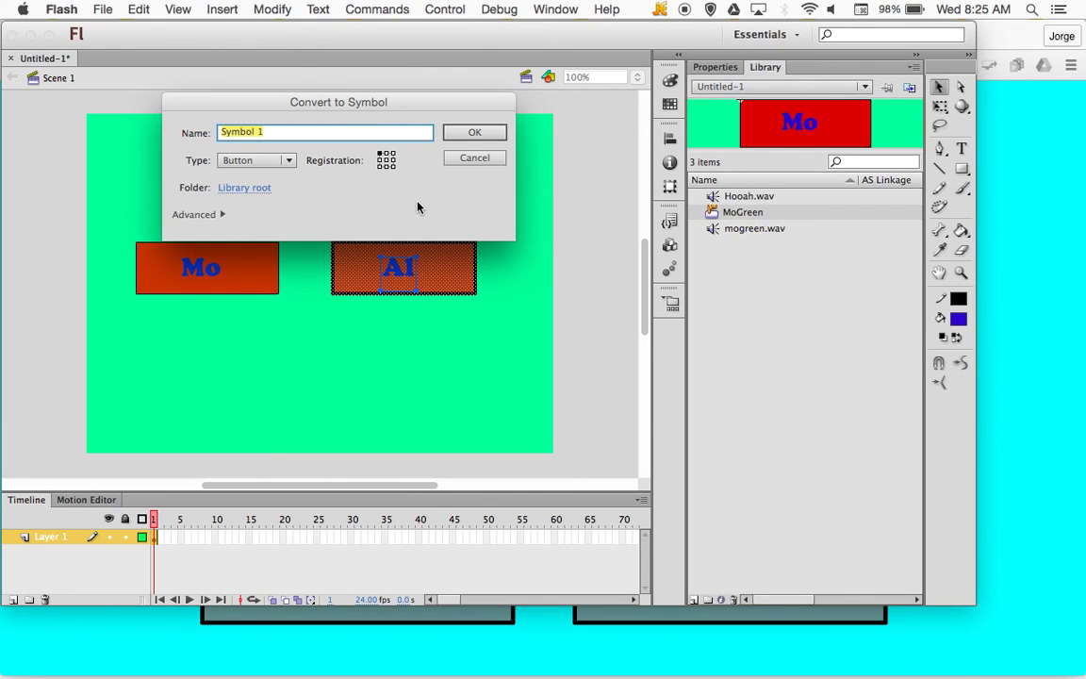
type("AIP")
type("acino")
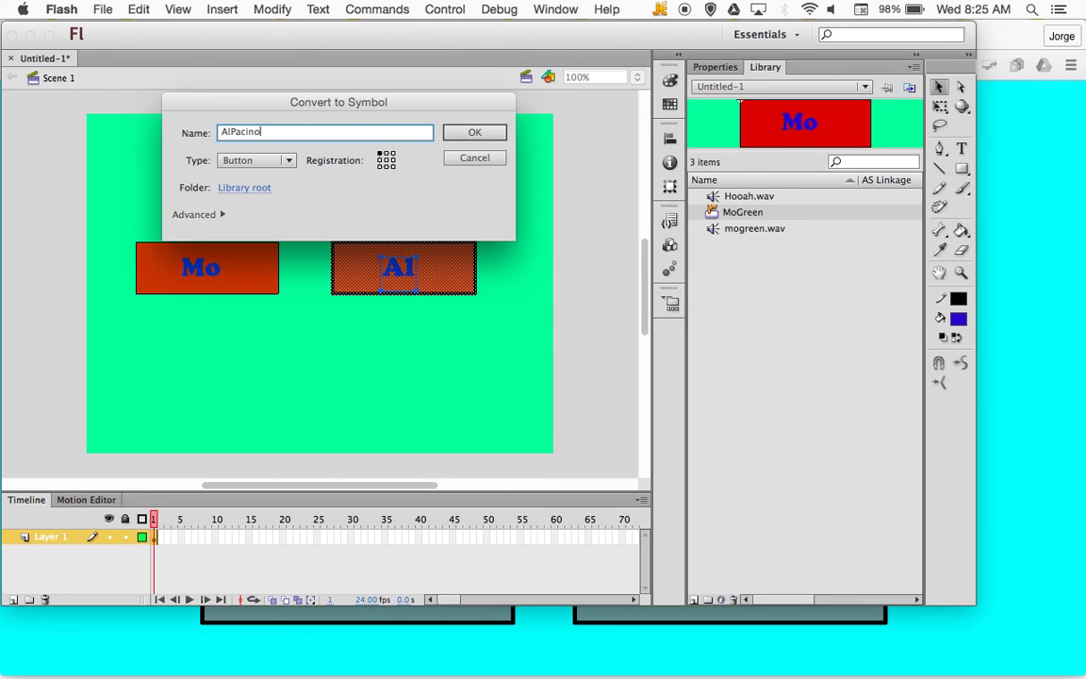
left_click(274, 161)
left_click(253, 196)
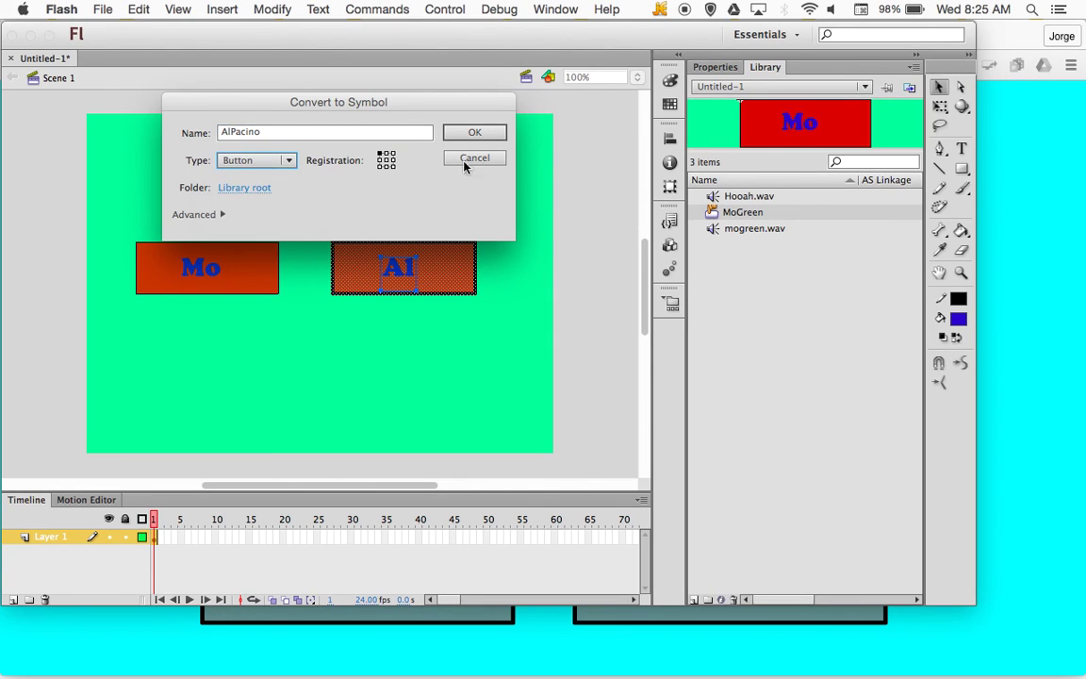
left_click(474, 132)
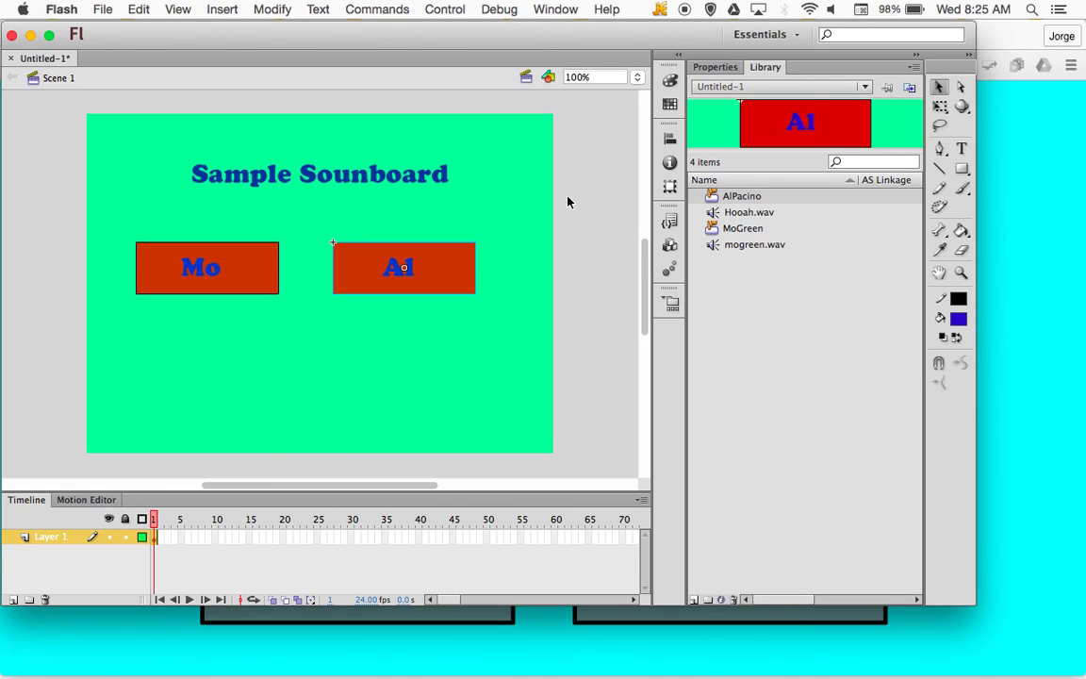
Step: Preview the MoGreen and AlPacino button symbols in the library and compare them
left_click(738, 230)
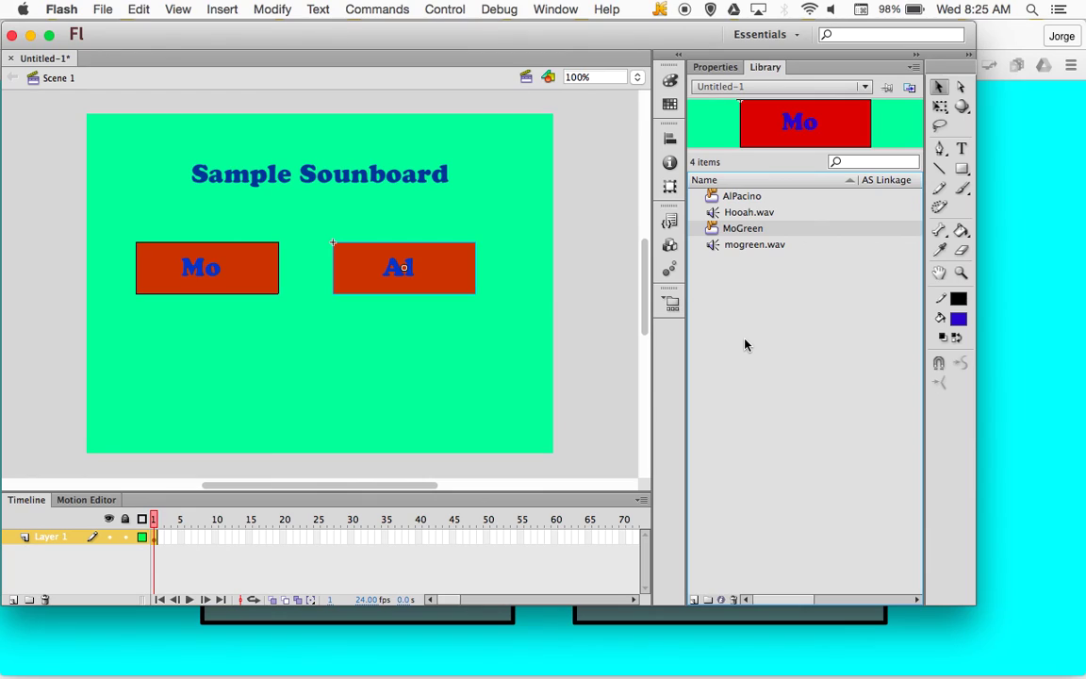
left_click(732, 197)
left_click(751, 229)
left_click(755, 199)
left_click(755, 230)
left_click(757, 200)
left_click(758, 230)
left_click(766, 198)
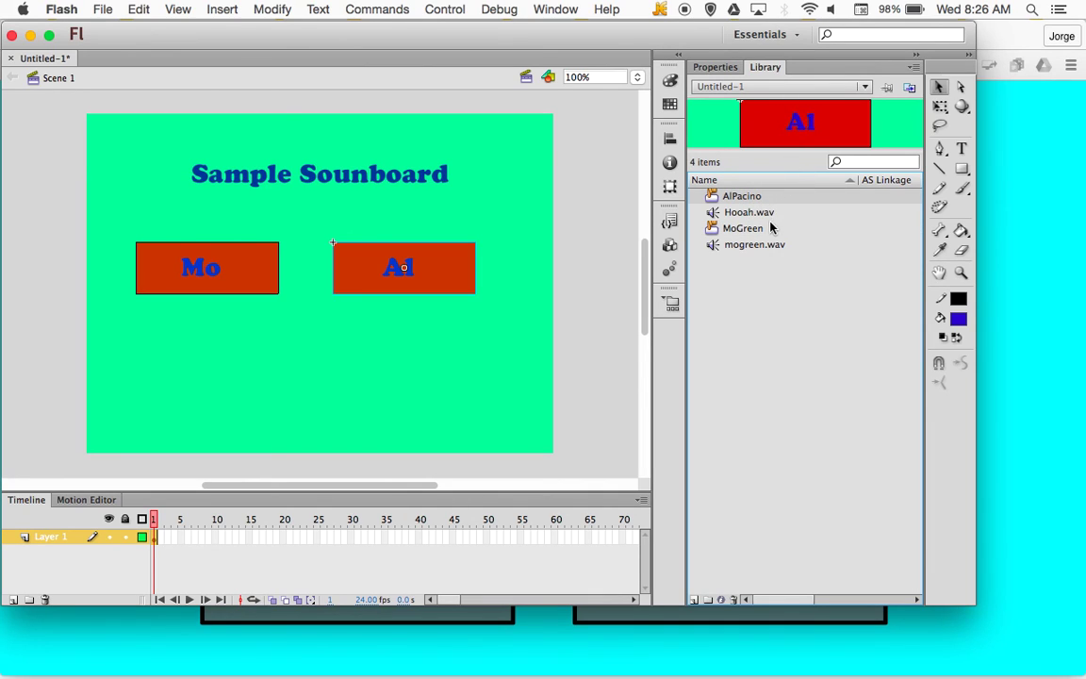
Step: Open the MoGreen button symbol for editing and insert a keyframe in its Down state
left_click(707, 229)
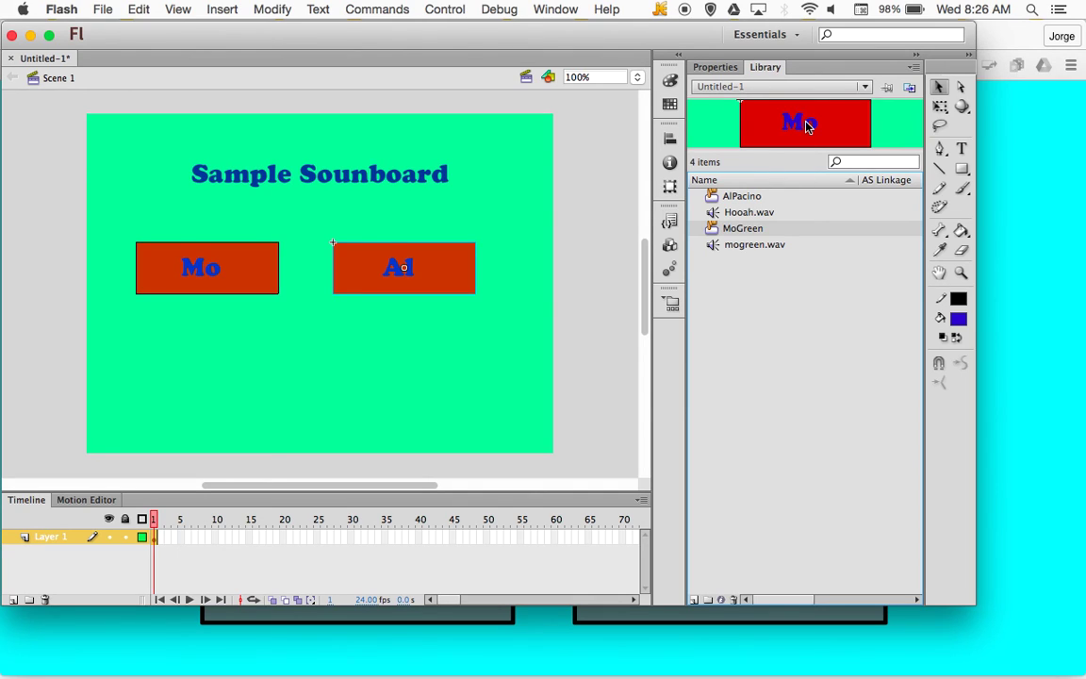
double_click(804, 126)
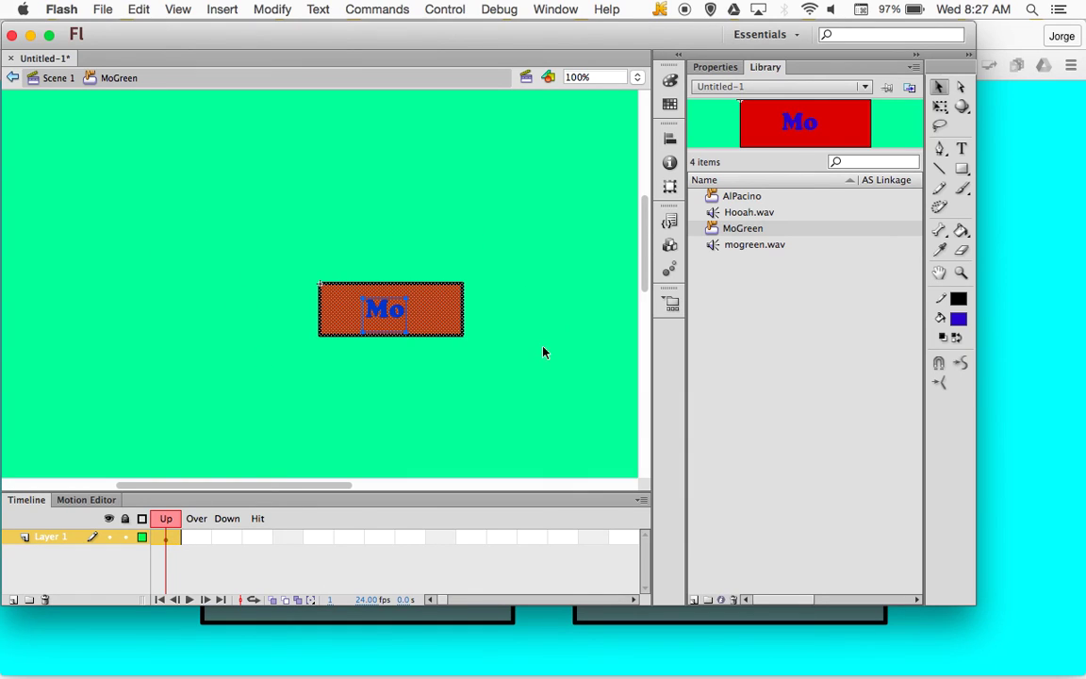
left_click(483, 382)
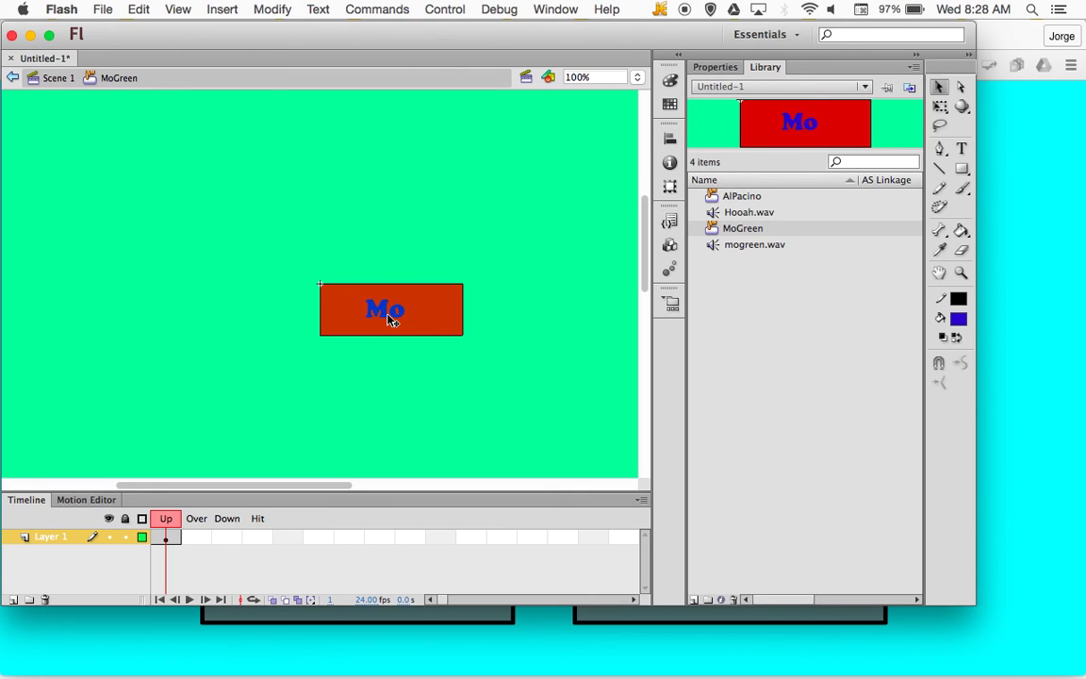
left_click(225, 540)
right_click(227, 541)
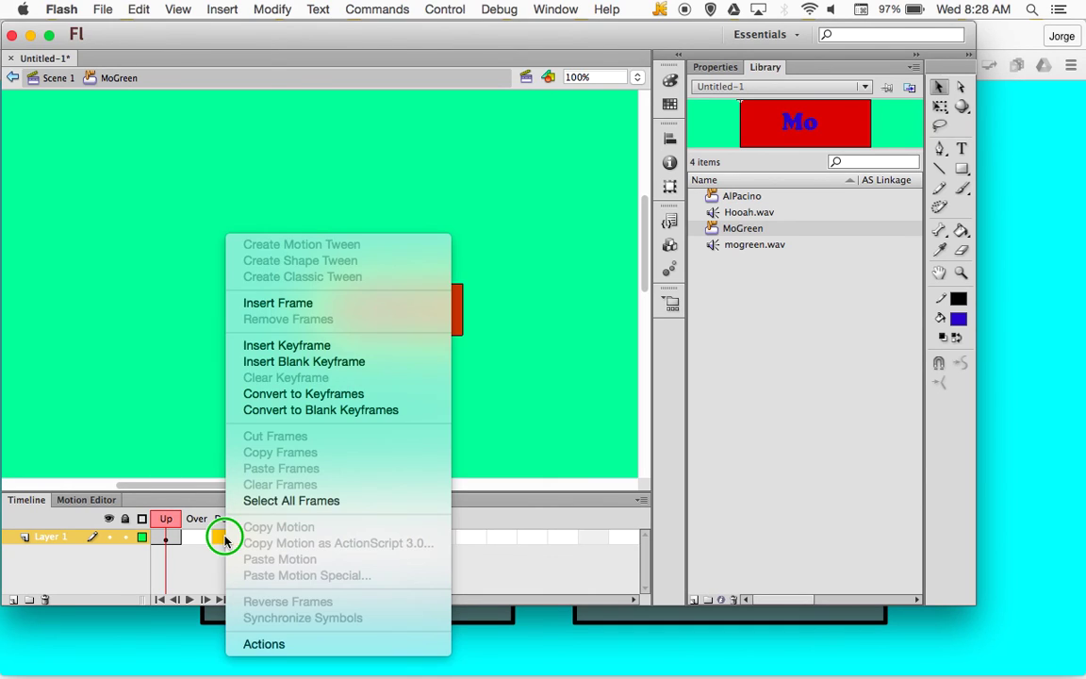
left_click(319, 349)
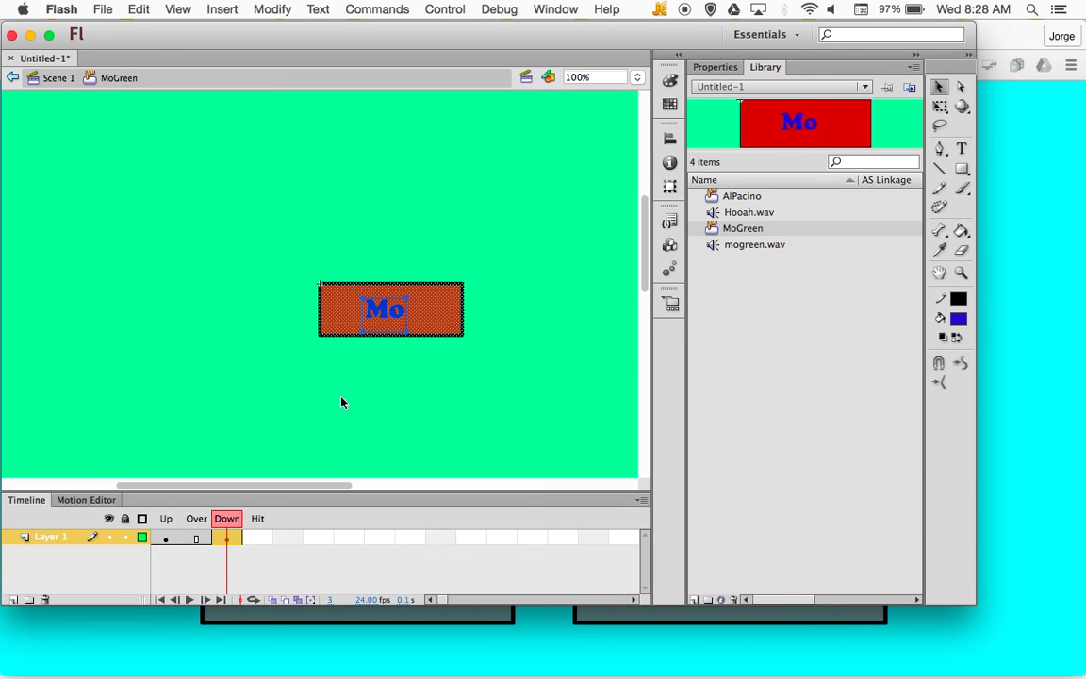
Step: Move the whole rectangle and its "Mo" label slightly down and to the right in the Down state
left_click_drag(264, 225, 553, 406)
left_click_drag(371, 301, 379, 311)
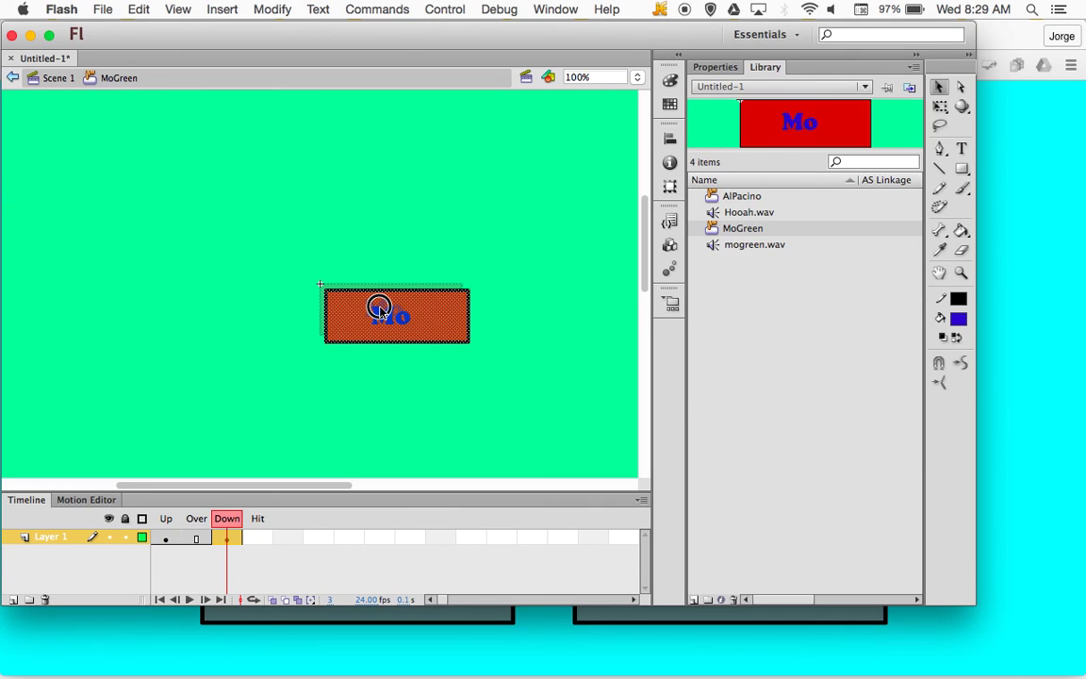
left_click_drag(379, 310, 379, 311)
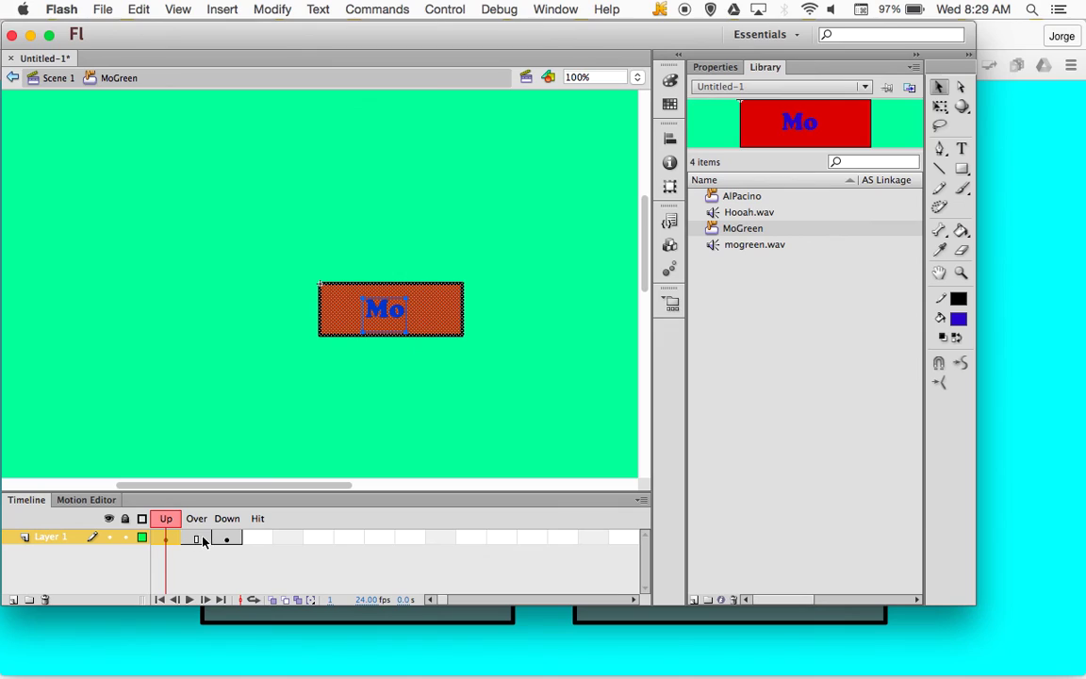
Step: Switch repeatedly between the Up and Down states of MoGreen to compare the artwork's position
left_click(326, 404)
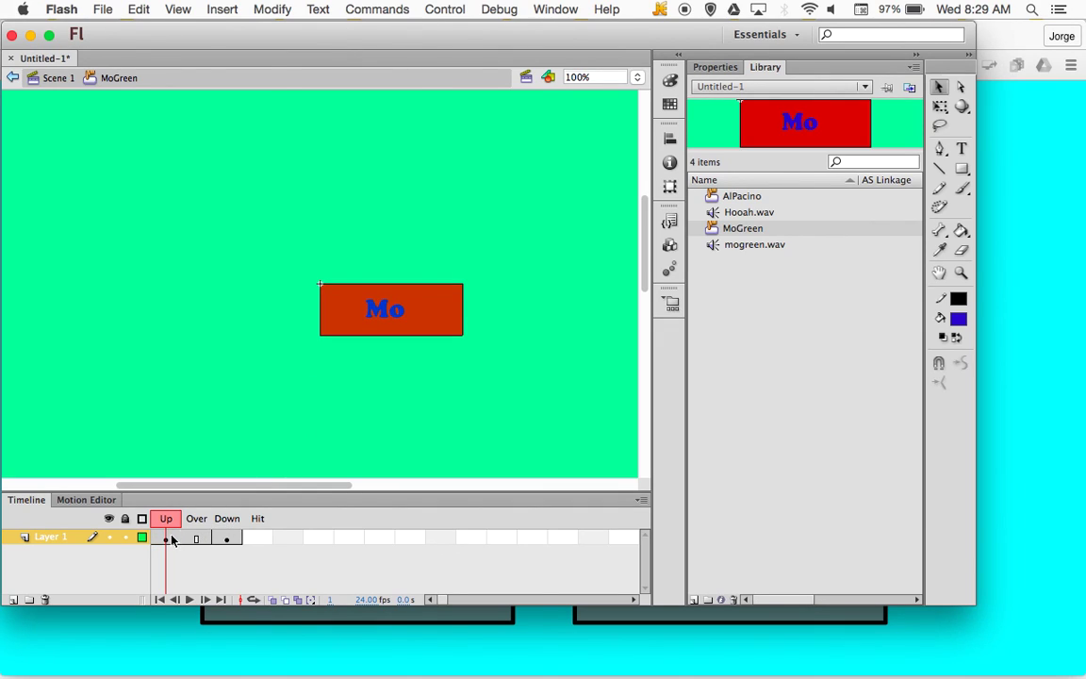
left_click(227, 537)
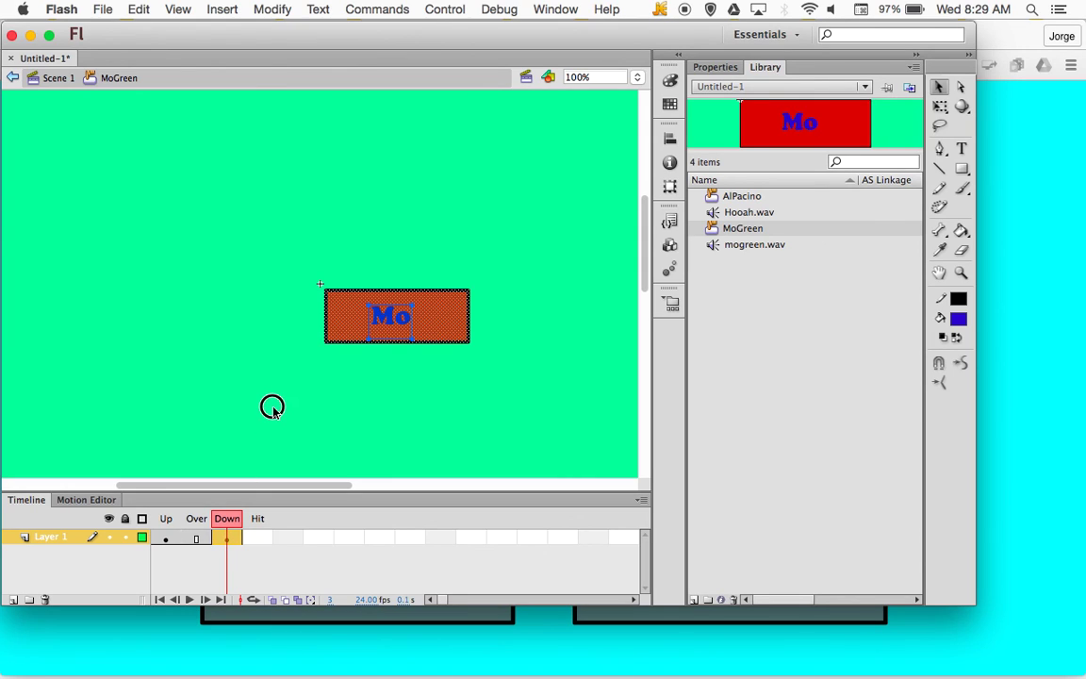
left_click(271, 407)
left_click(163, 538)
left_click(219, 540)
left_click(166, 537)
left_click(212, 537)
left_click(165, 538)
left_click(215, 538)
left_click(166, 539)
left_click(214, 538)
left_click(166, 539)
left_click(214, 538)
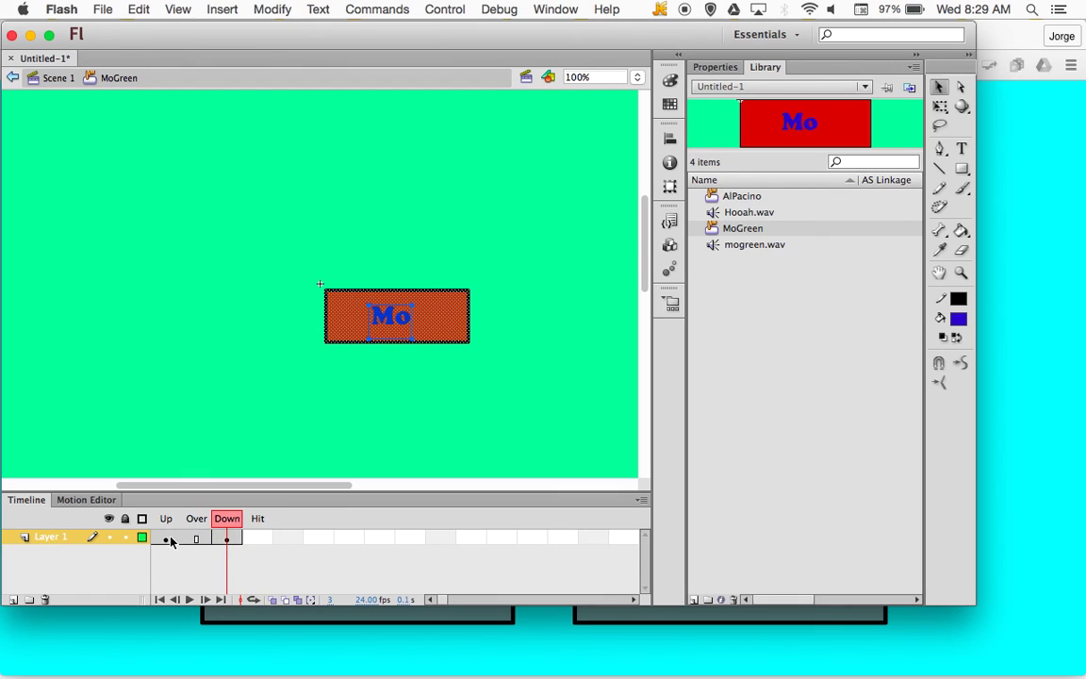
left_click(169, 539)
left_click(227, 538)
Step: Add the mogreen.wav sound to the Down keyframe of the MoGreen button
left_click(229, 544)
left_click(742, 246)
left_click_drag(205, 336, 238, 333)
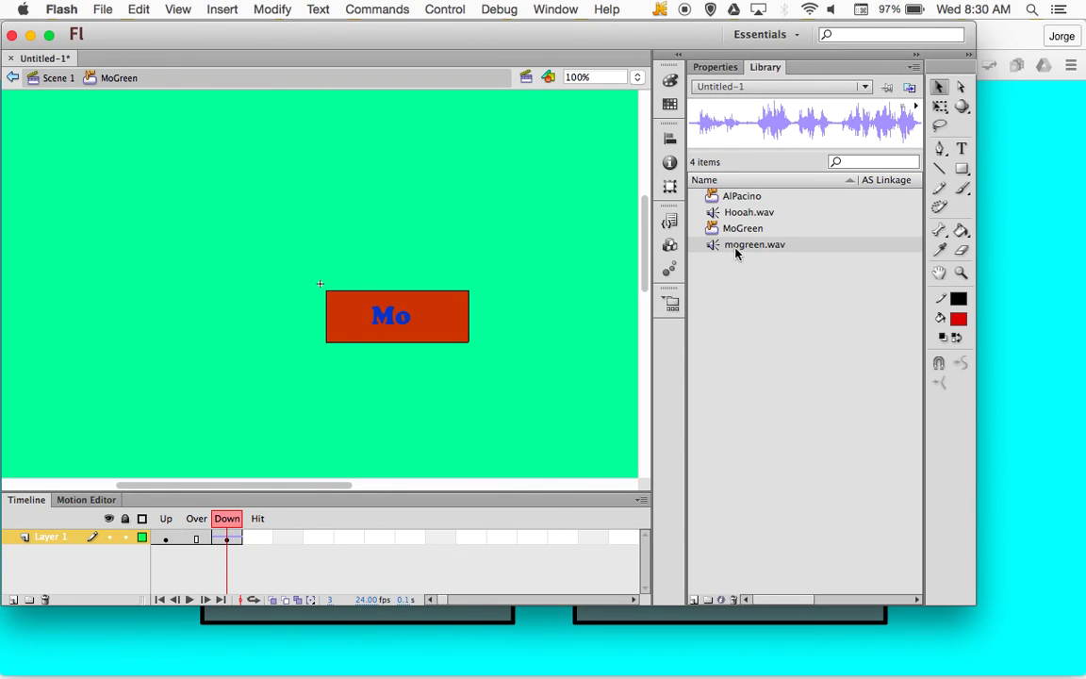
Step: Inspect the Down frame's sound settings and choose Event as the sync for mogreen.wav
left_click(237, 538)
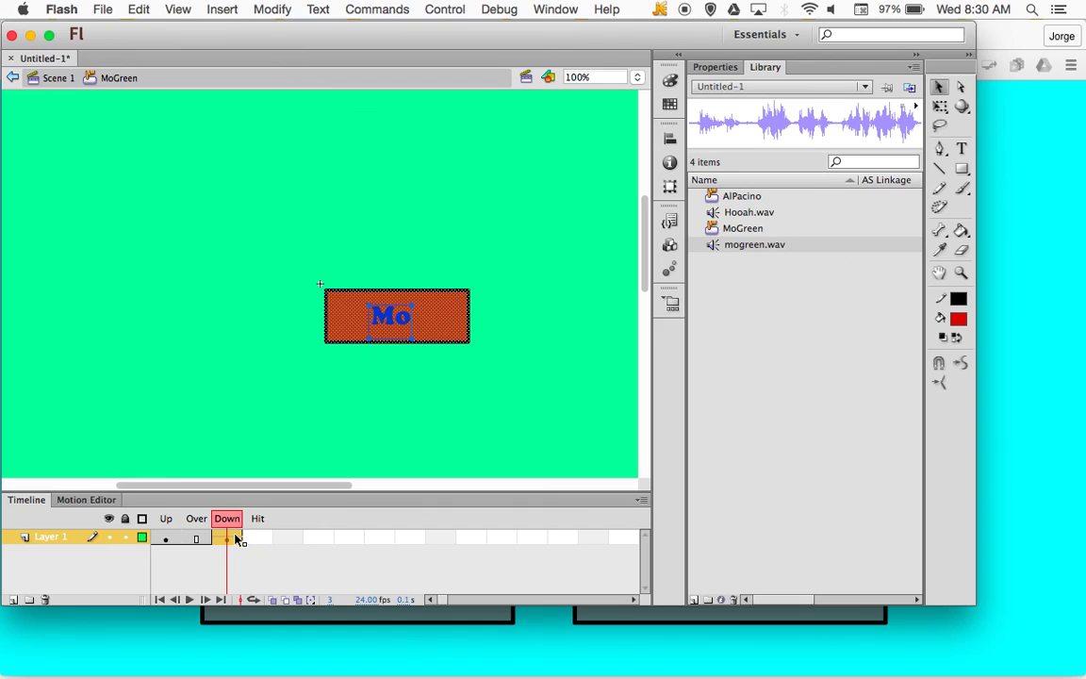
left_click(722, 71)
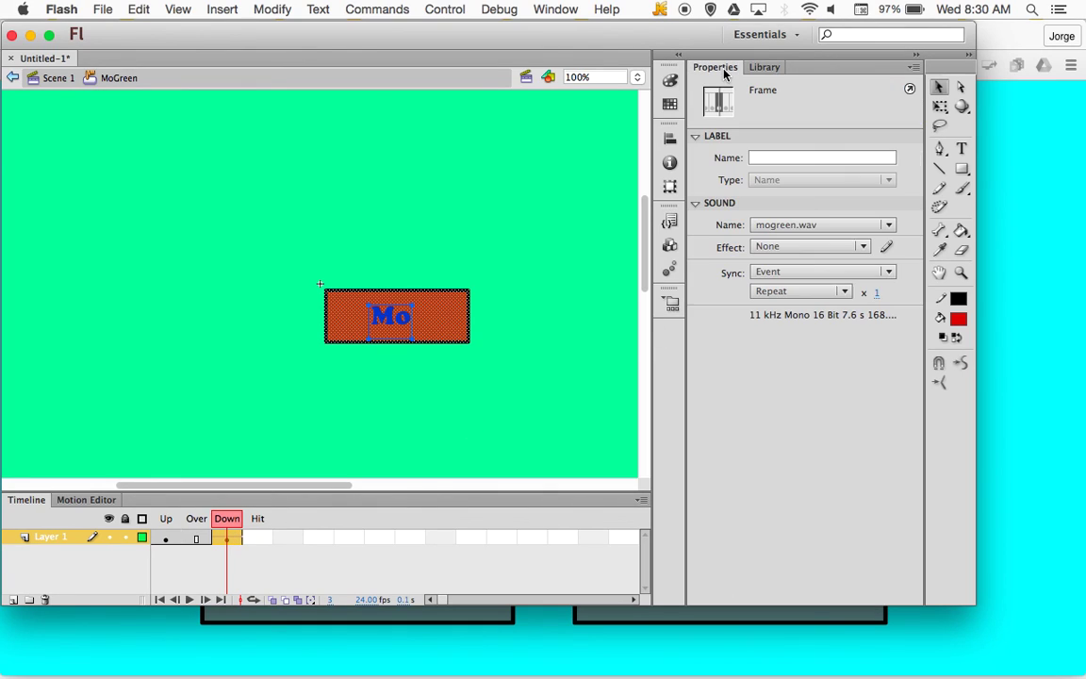
left_click(789, 272)
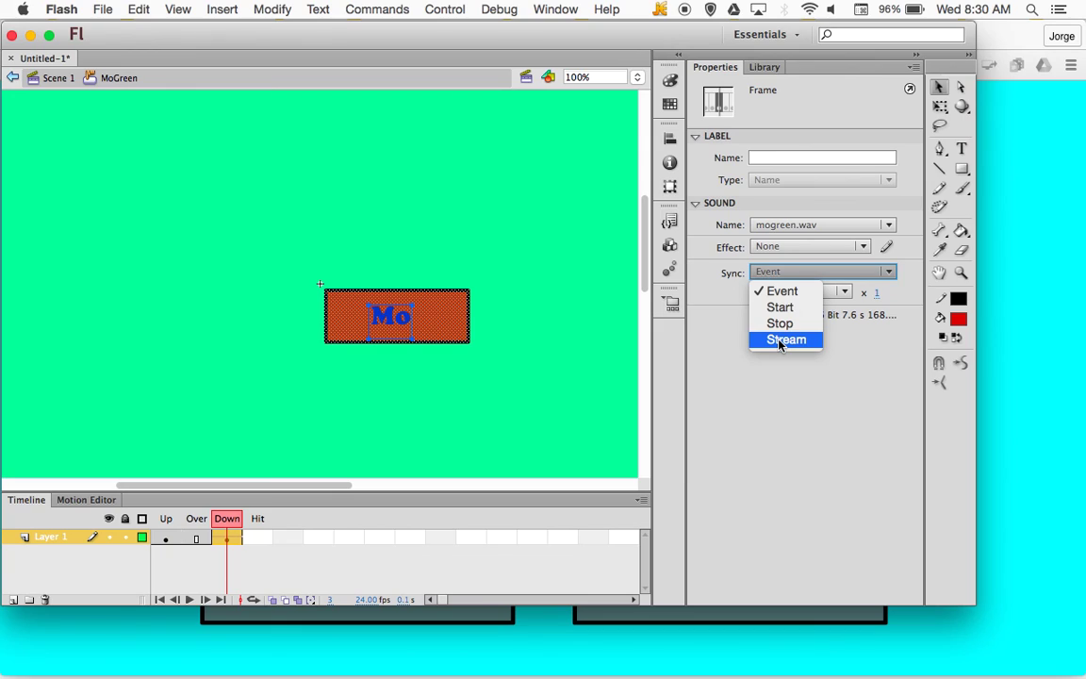
left_click(801, 293)
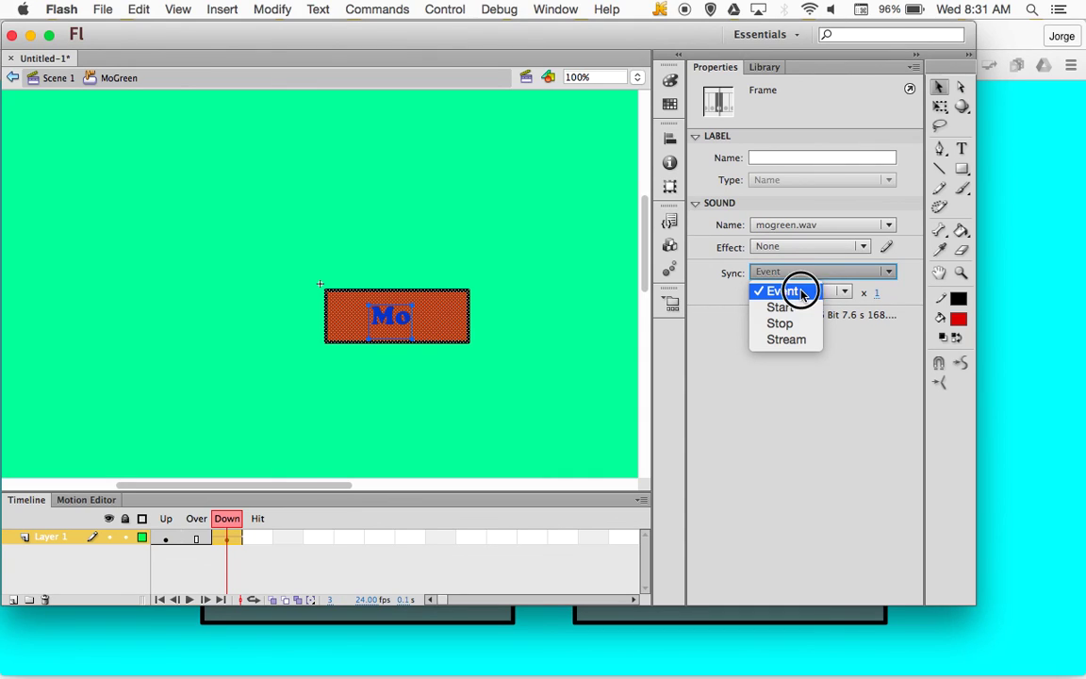
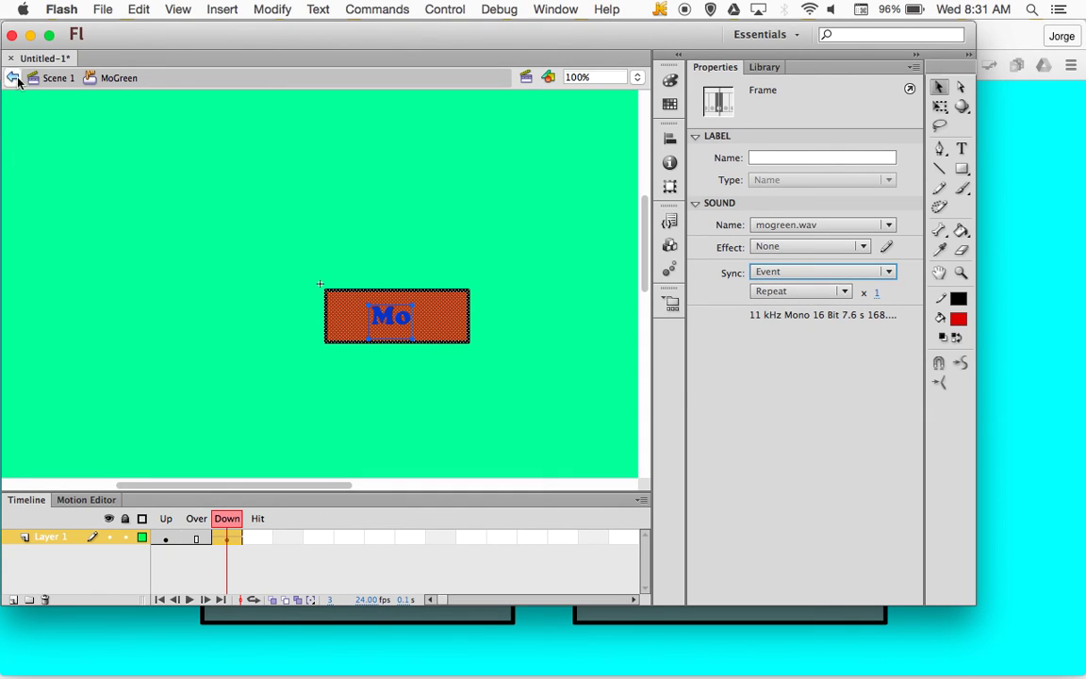
Step: Return to Scene 1, test the movie by playing the Mo button's sound, adjust the system volume, and close the preview
left_click(54, 79)
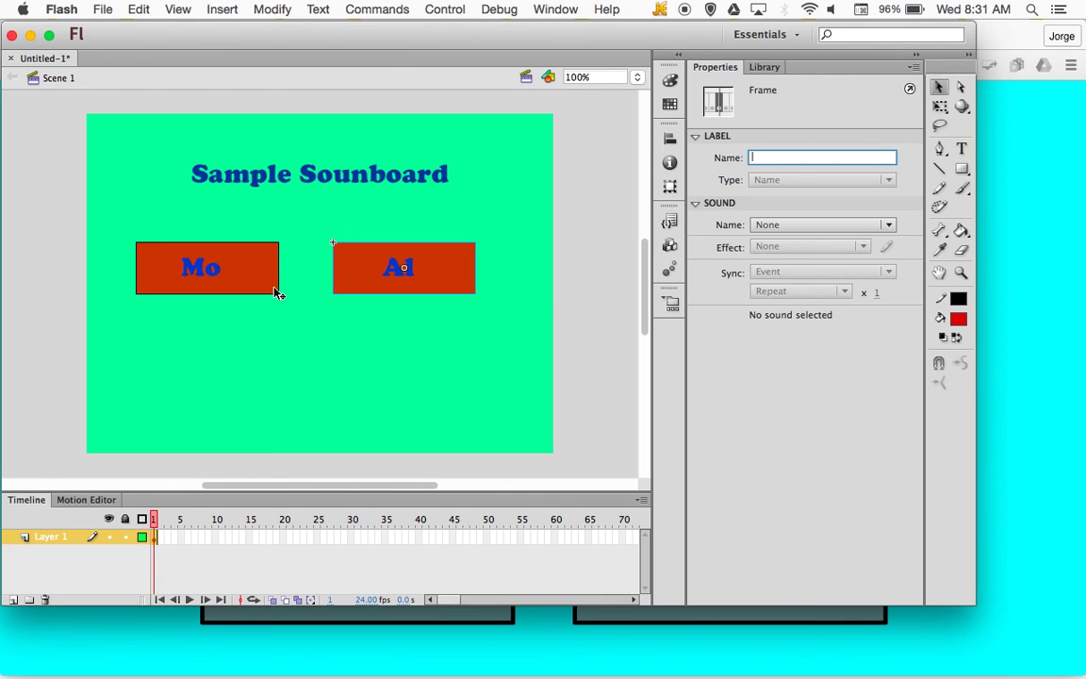
key("super+Return")
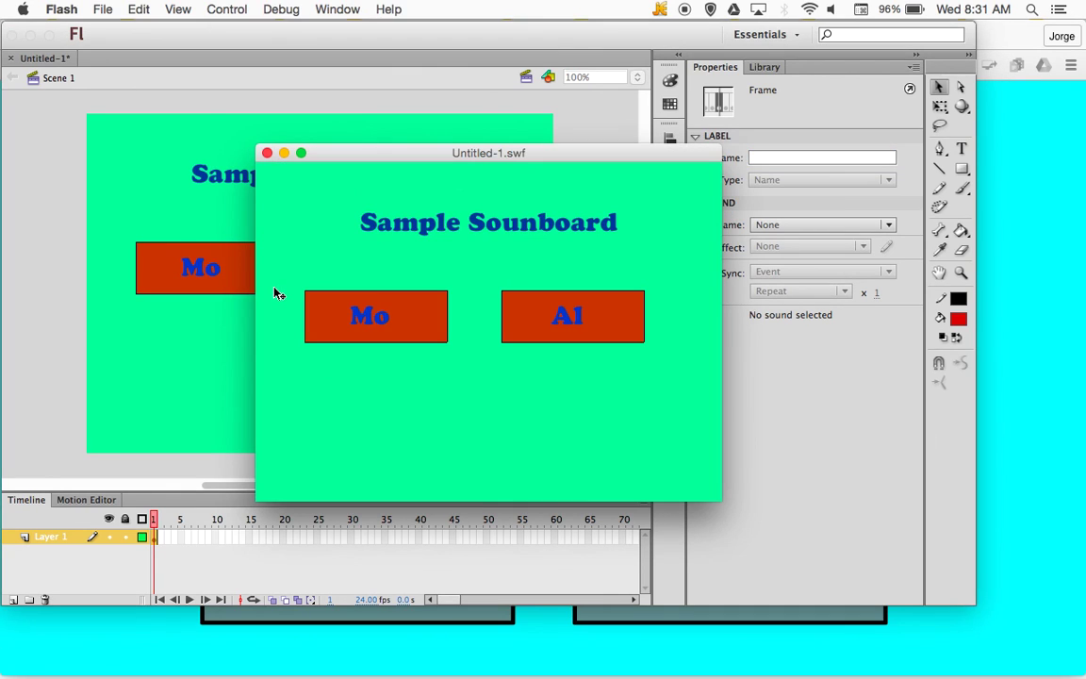
left_click(396, 321)
key("XF86AudioRaiseVolume")
key("XF86AudioLowerVolume")
key("XF86AudioLowerVolume")
key("XF86AudioLowerVolume")
left_click(267, 153)
Step: Open the AlPacino button symbol for editing and insert a keyframe in its Down state
left_click(439, 286)
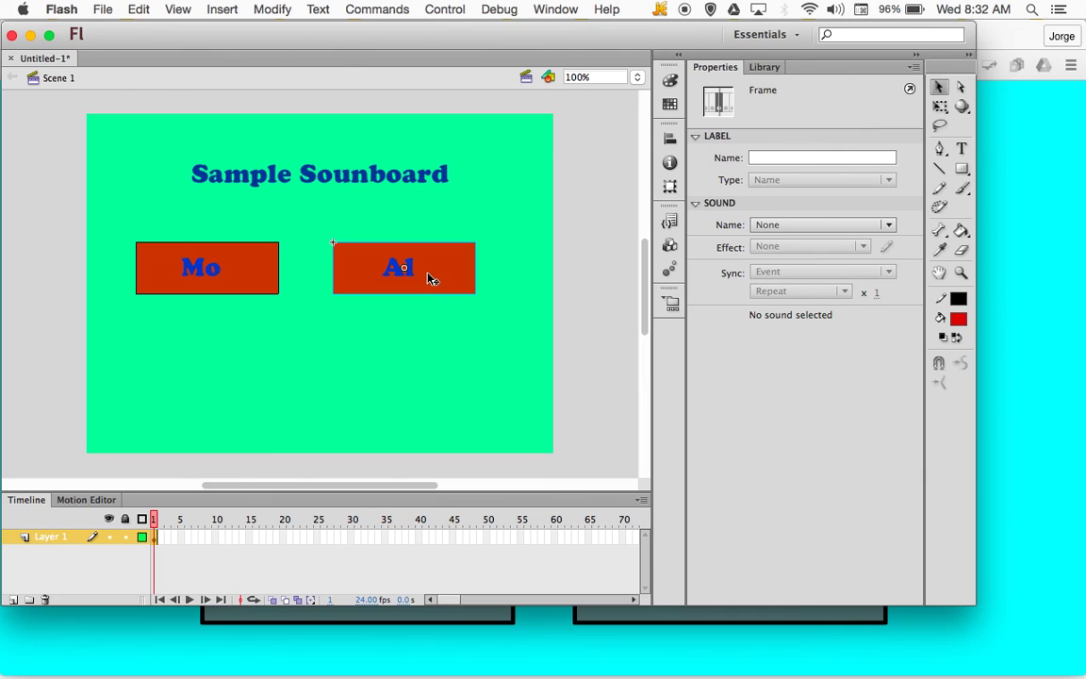
left_click(763, 67)
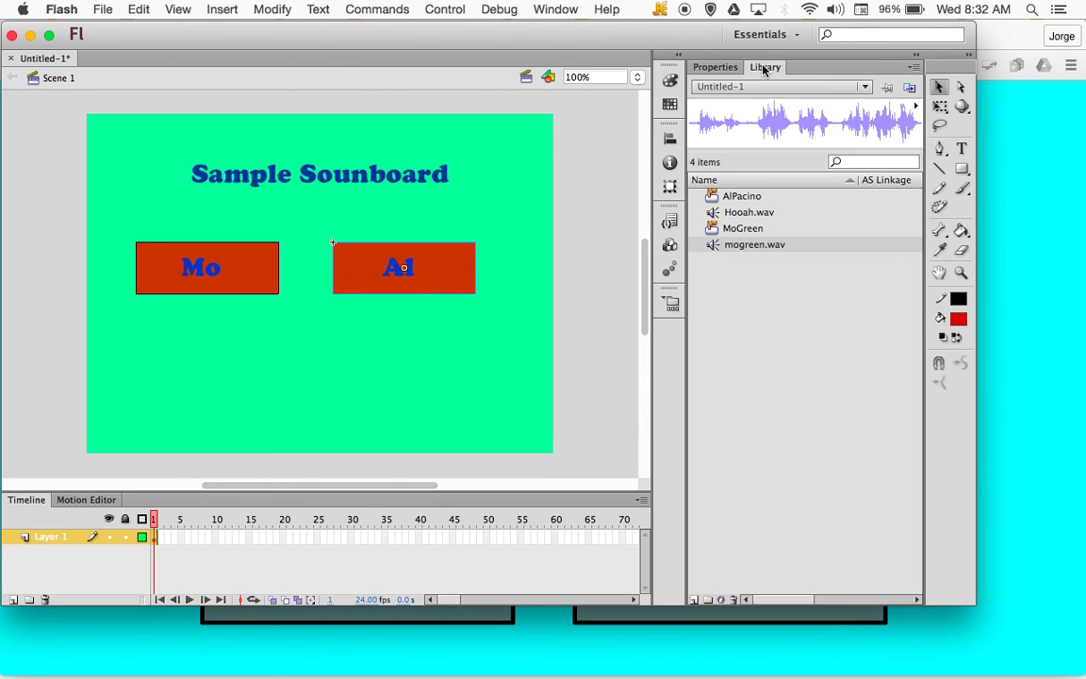
left_click(745, 199)
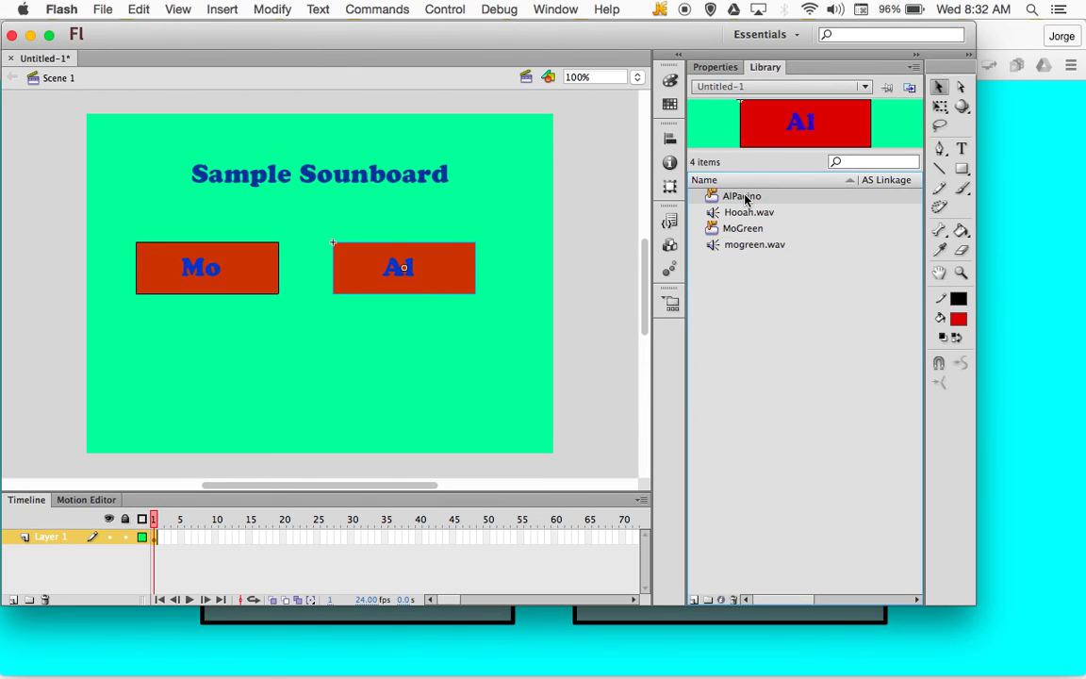
double_click(802, 126)
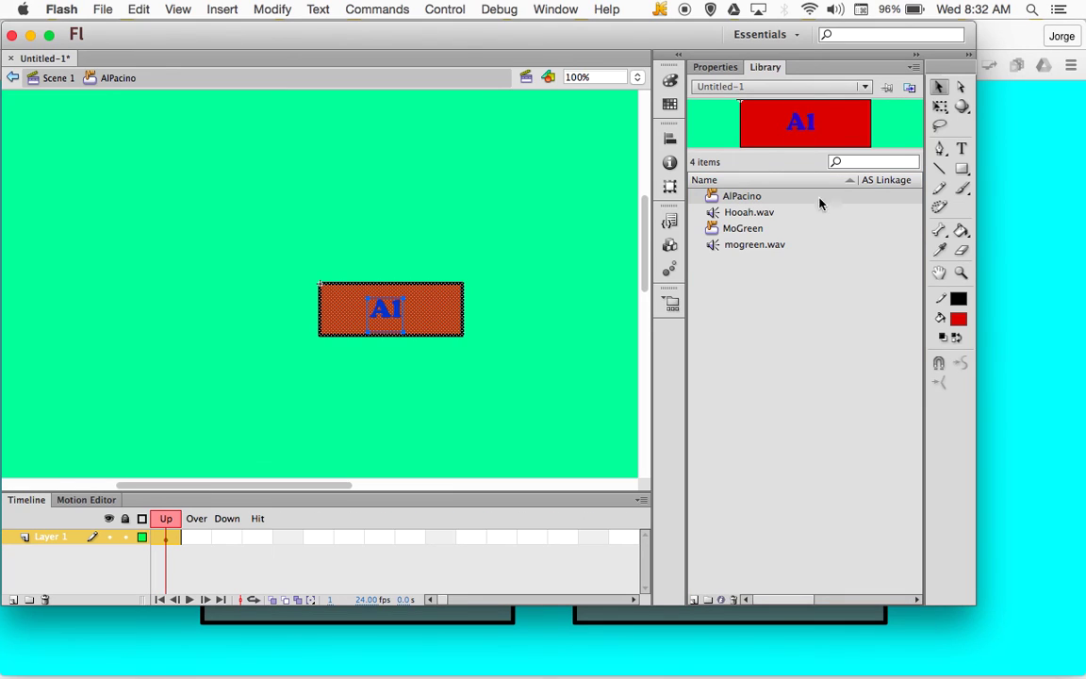
left_click(229, 538)
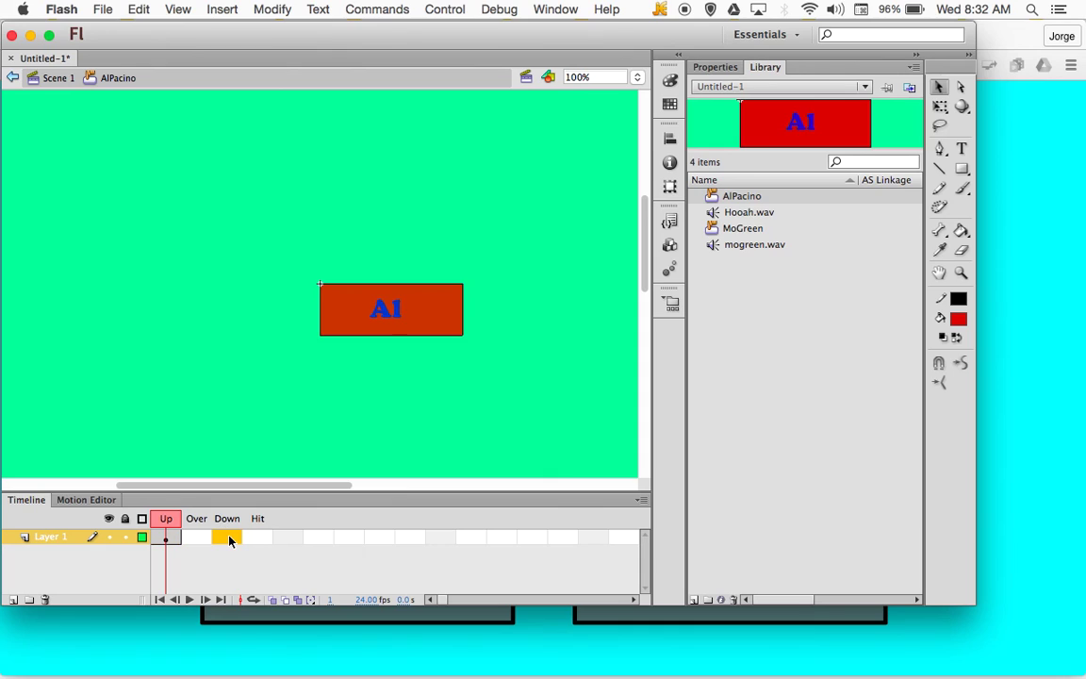
right_click(229, 540)
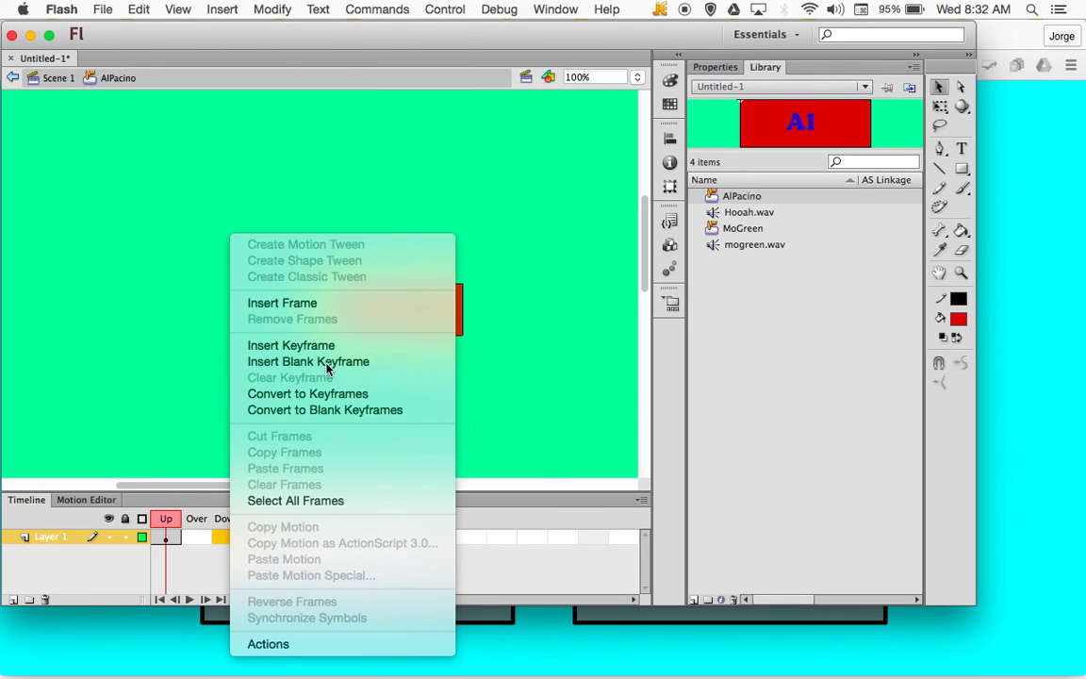
left_click(288, 344)
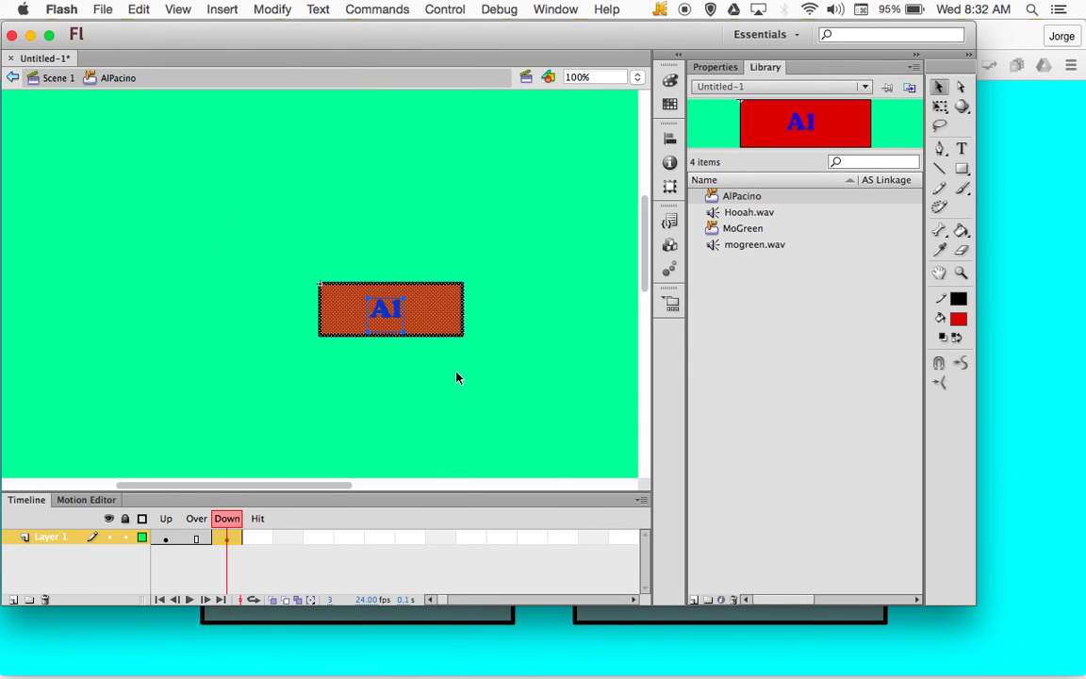
Step: Scale the "Al" rectangle and label down slightly in the Down state with Free Transform, keeping the upper-left corner in place
key("q")
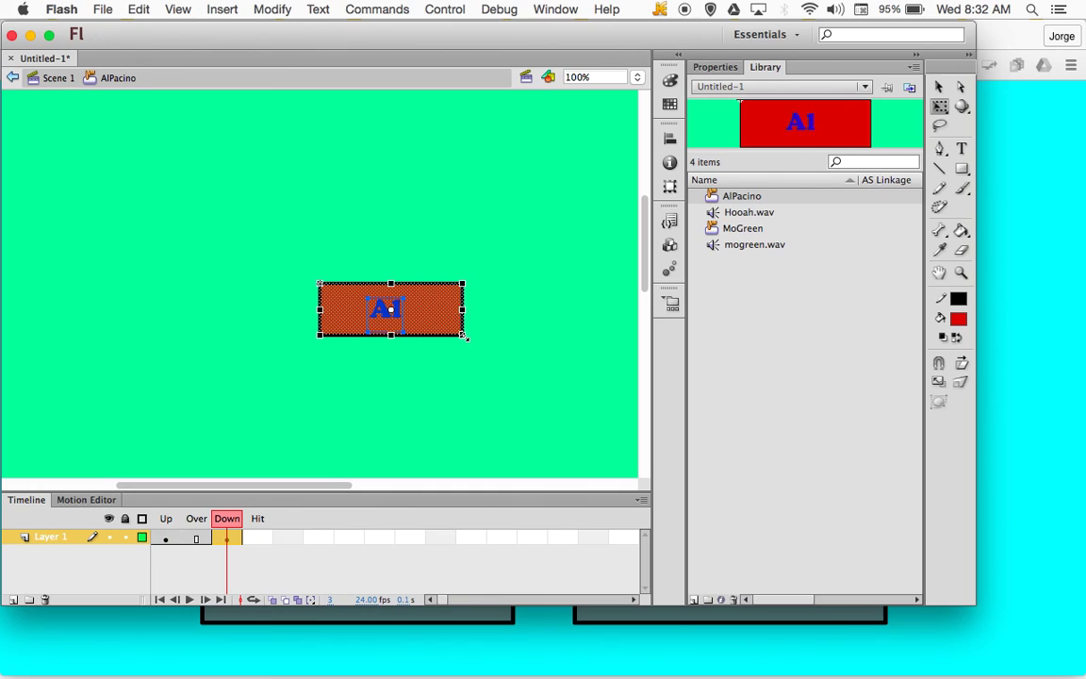
left_click_drag(464, 336, 440, 327)
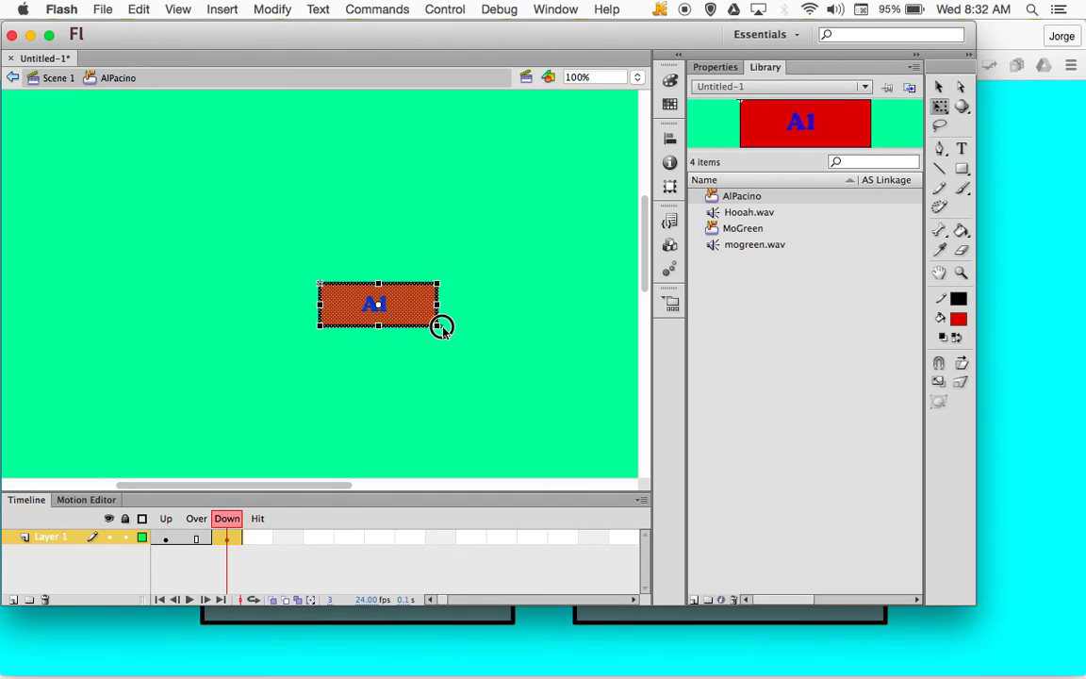
Step: Compare the Al button's Up and Down frames, and add Hooah.wav to the Down frame
left_click(165, 539)
left_click(227, 538)
left_click(759, 214)
left_click(273, 278)
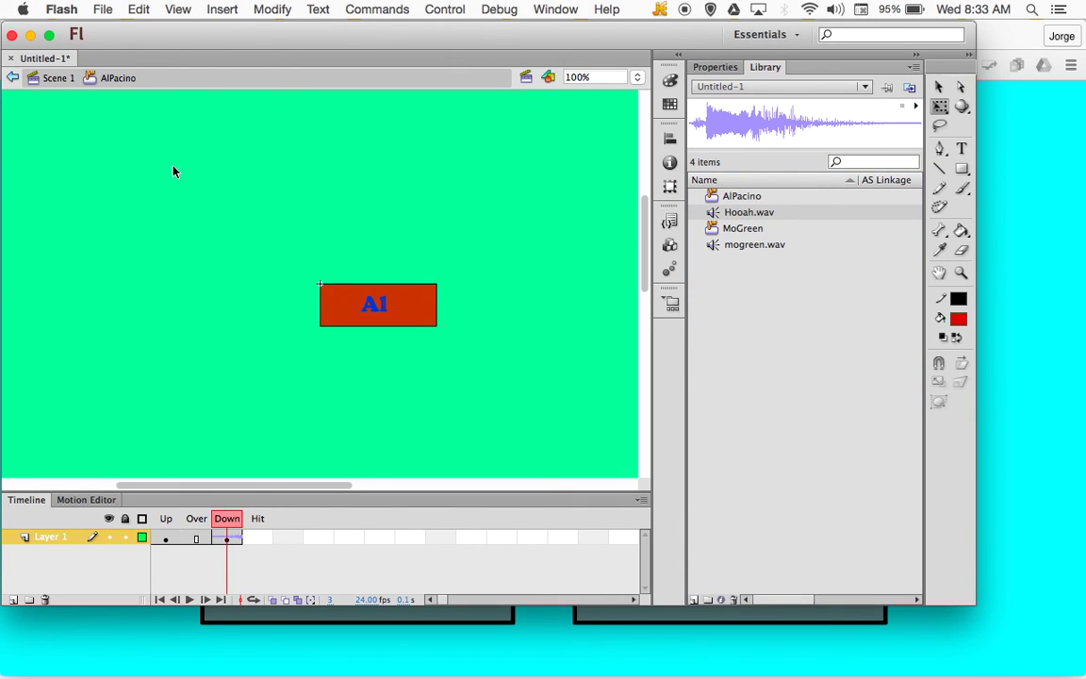
Step: Return to Scene 1, test the movie, adjust the system volume, and play the Al and Mo buttons' sounds
left_click(61, 82)
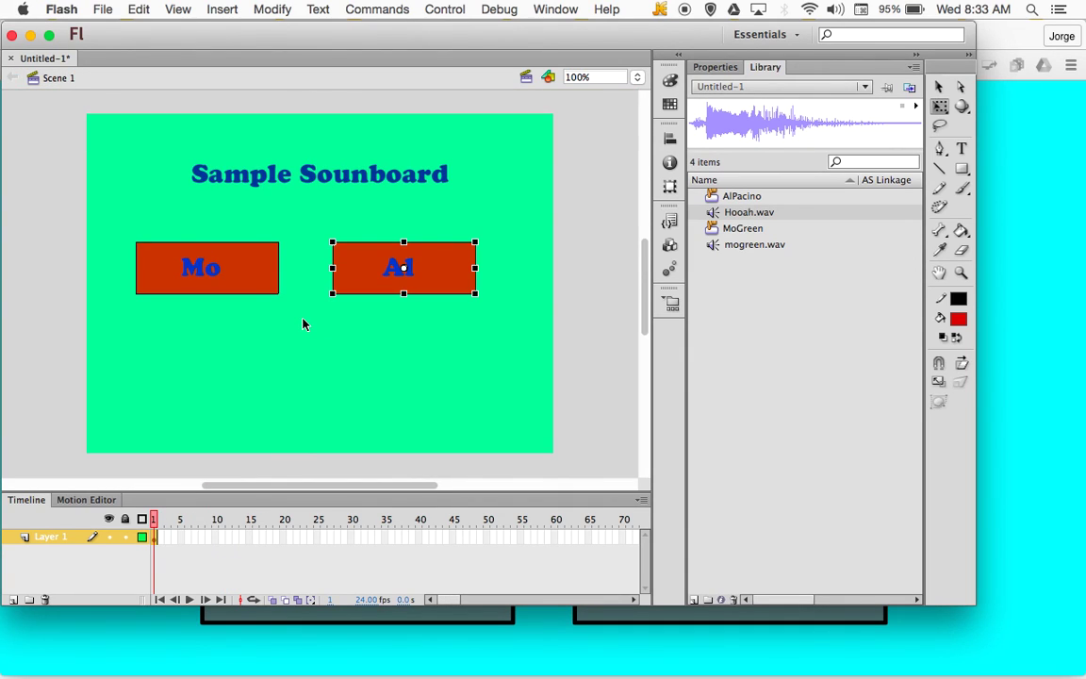
key("super+Return")
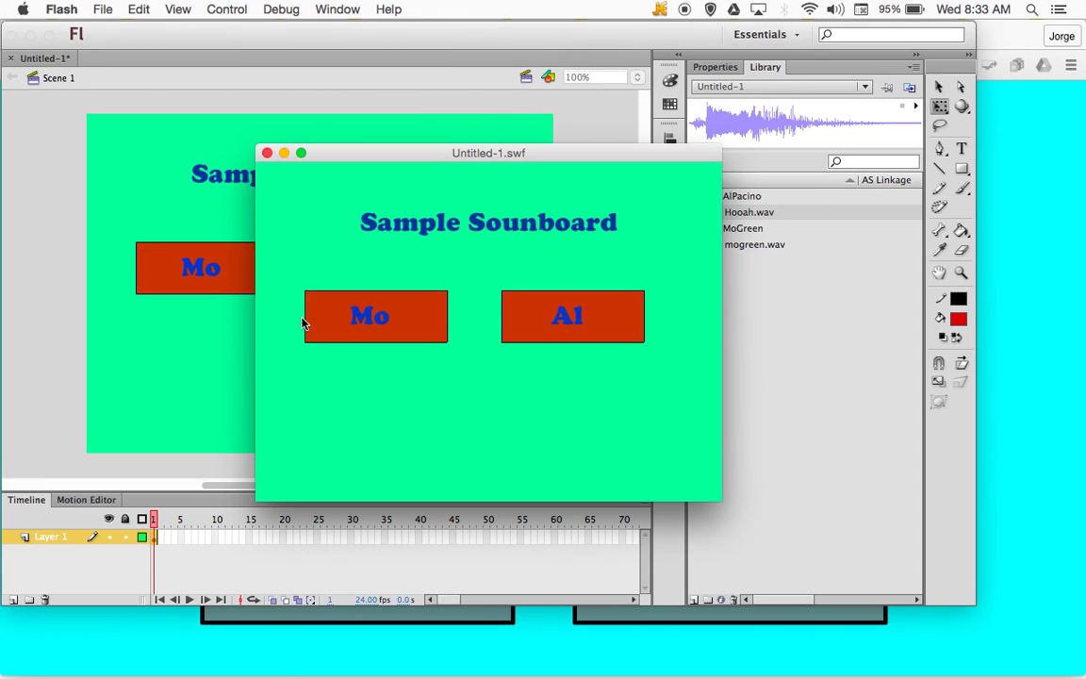
key("XF86AudioMute")
key("XF86AudioRaiseVolume")
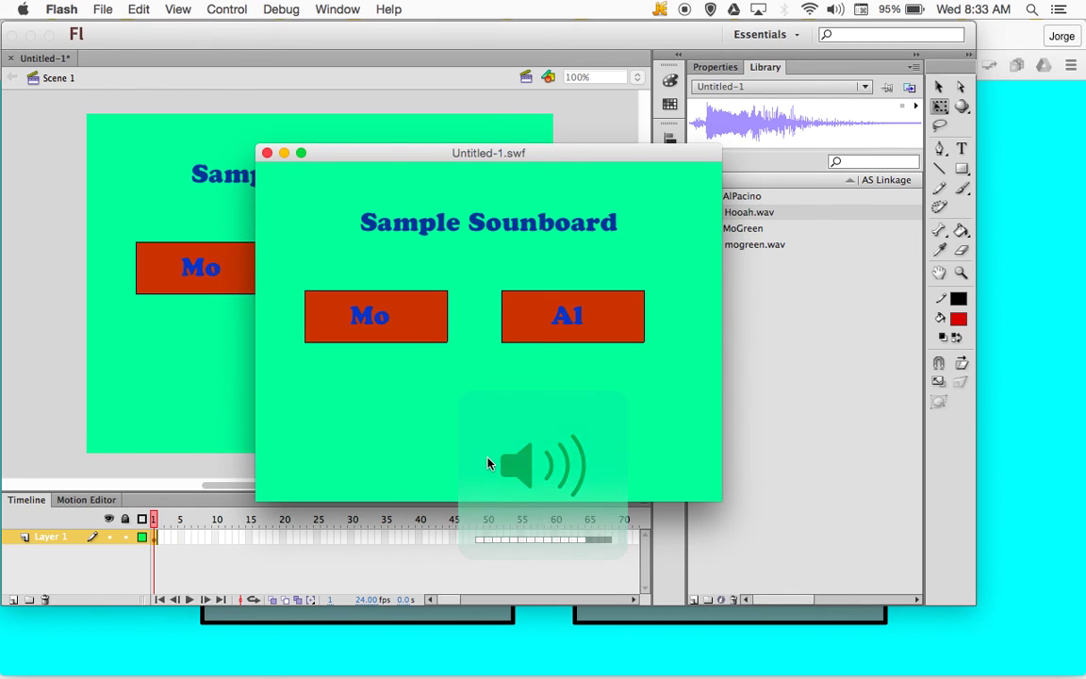
left_click(571, 320)
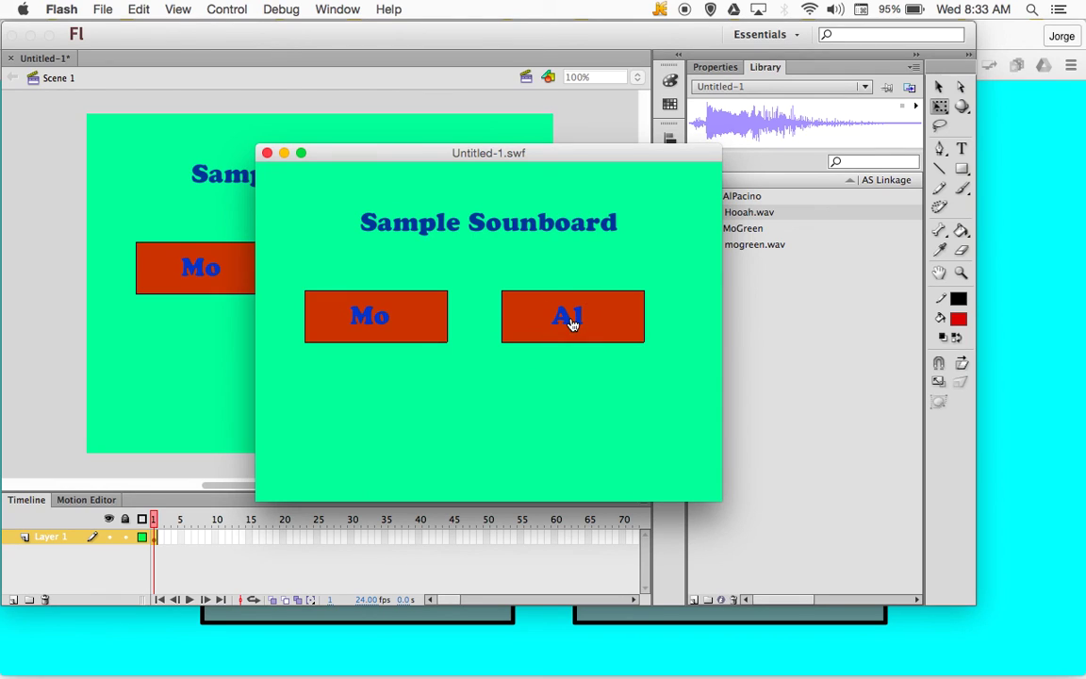
left_click(406, 314)
Step: Switch to Chrome, close the SoundboardTough.swf demo, and open the Cycle 14 - Soundboard assignment in Blackboard
mouse_move(273, 665)
left_click(114, 664)
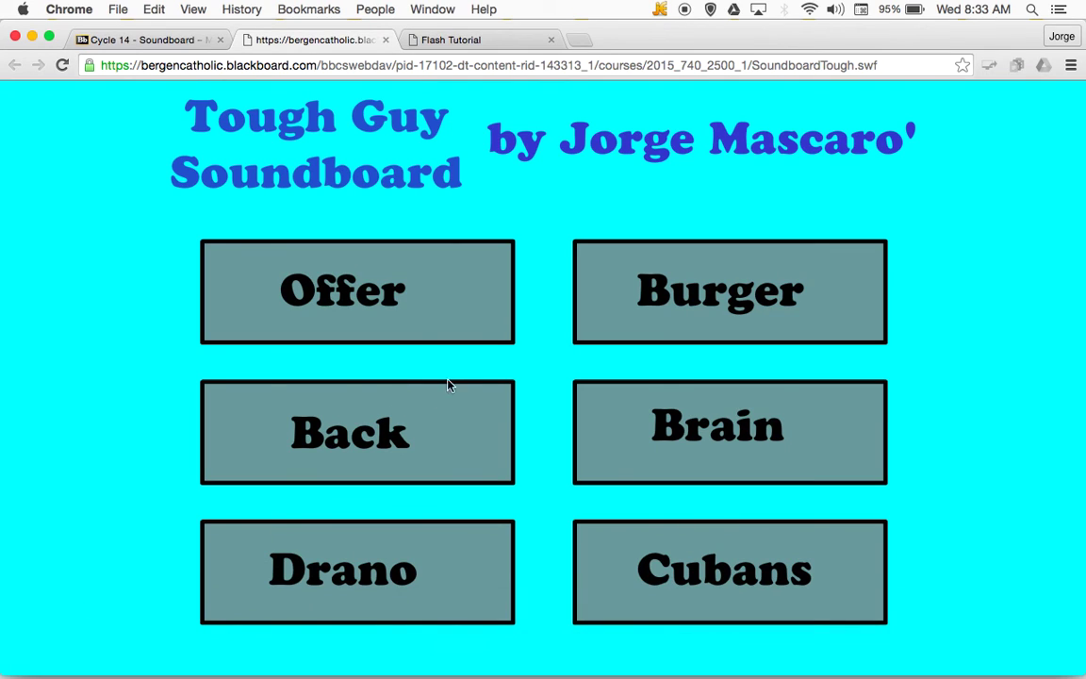
left_click(385, 39)
left_click(375, 139)
left_click(310, 187)
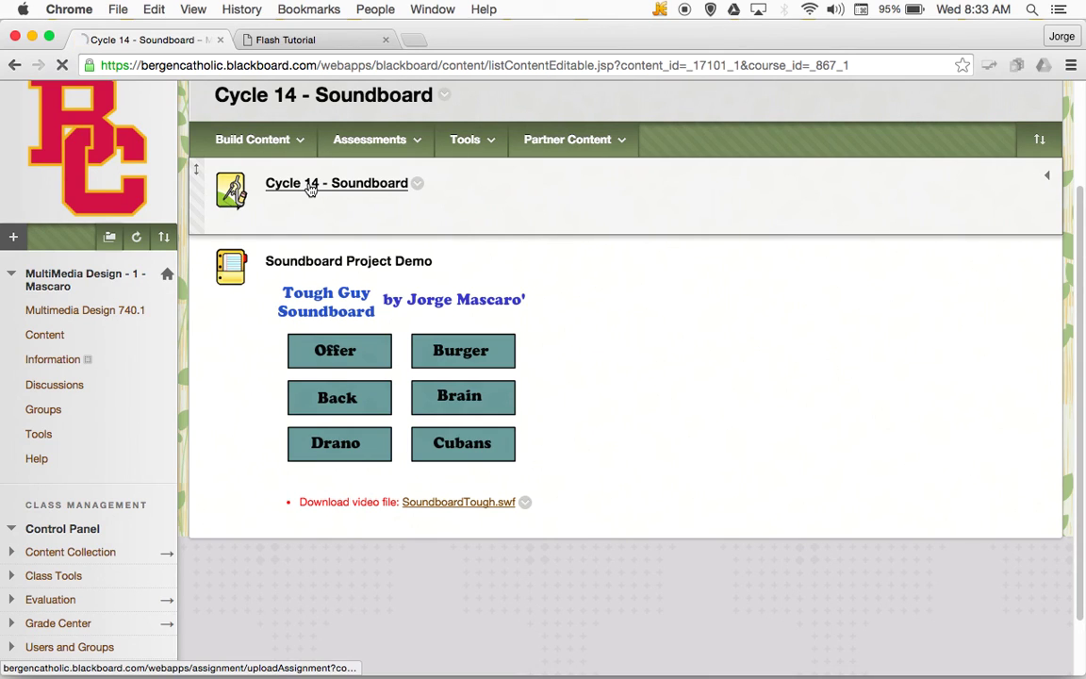
Step: Review the assignment's instructions, rubric and submission section, and switch back to Adobe Flash CS6
scroll(658, 428, "down", 1)
scroll(659, 428, "down", 5)
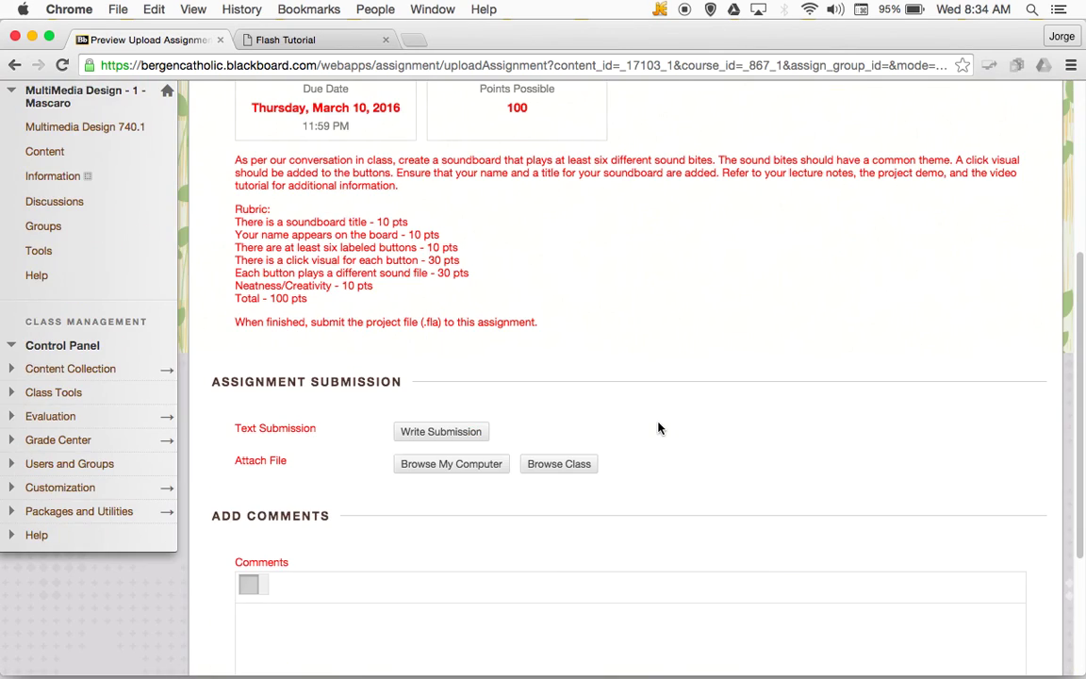
scroll(658, 428, "up", 2)
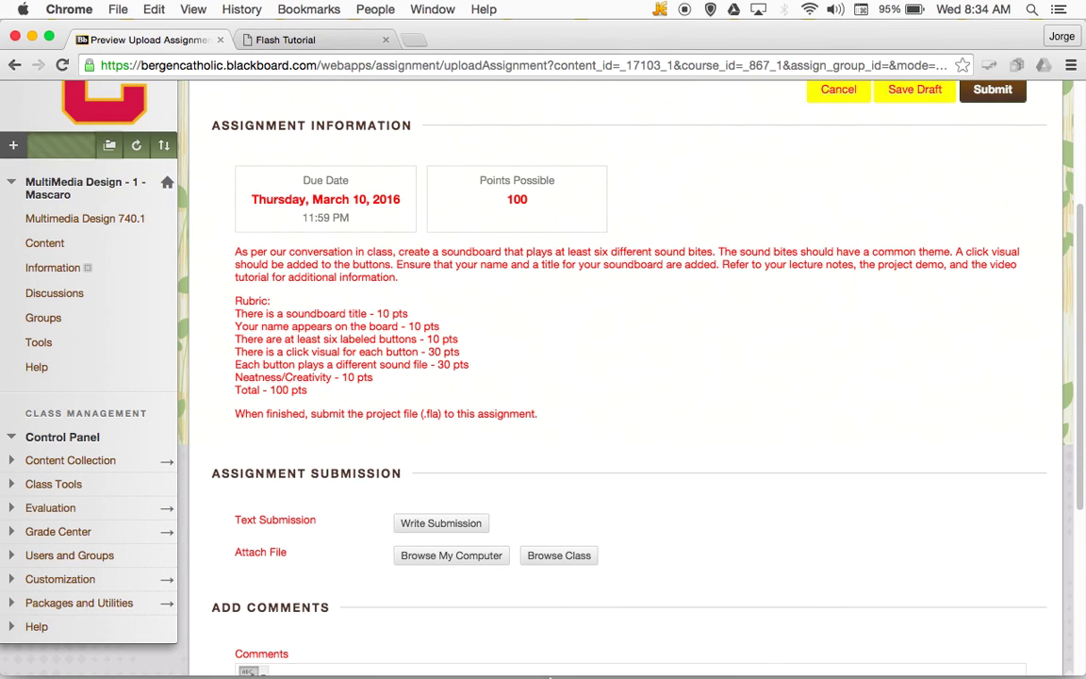
left_click(618, 651)
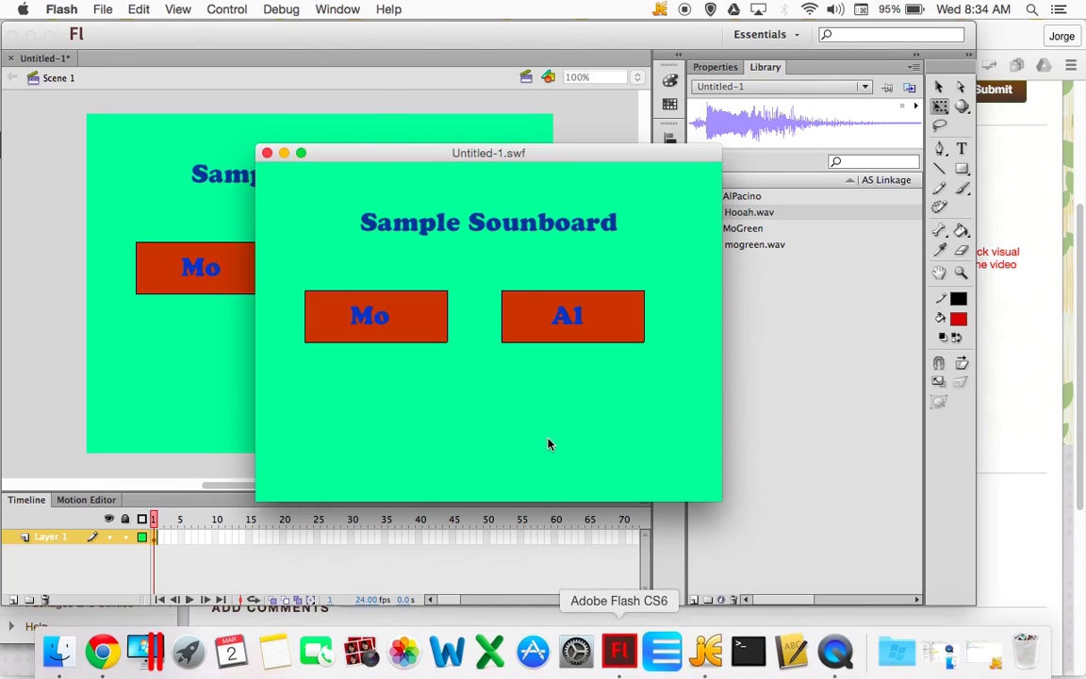